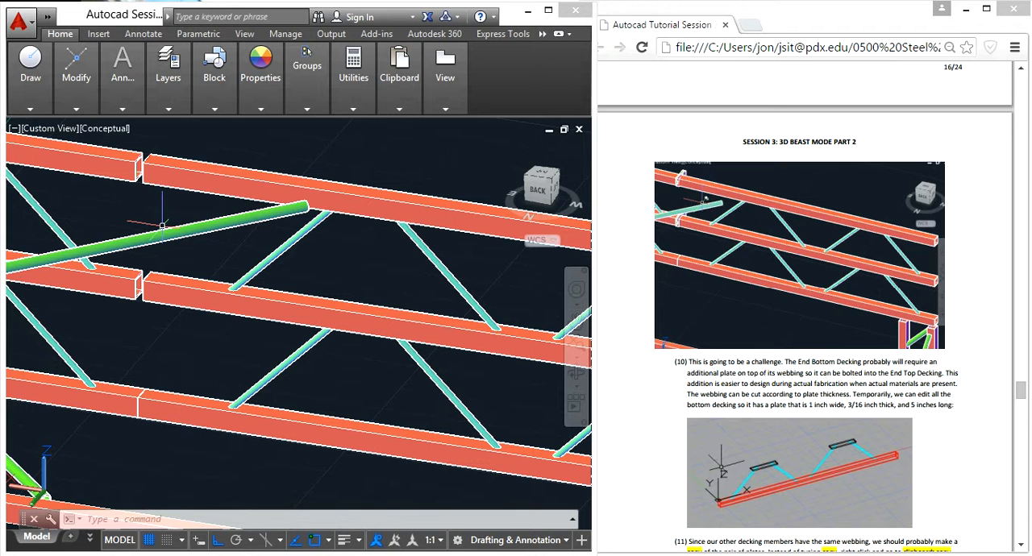
- Examine the end decking members and their webbing, both close up and across the whole truss
left_click(178, 289)
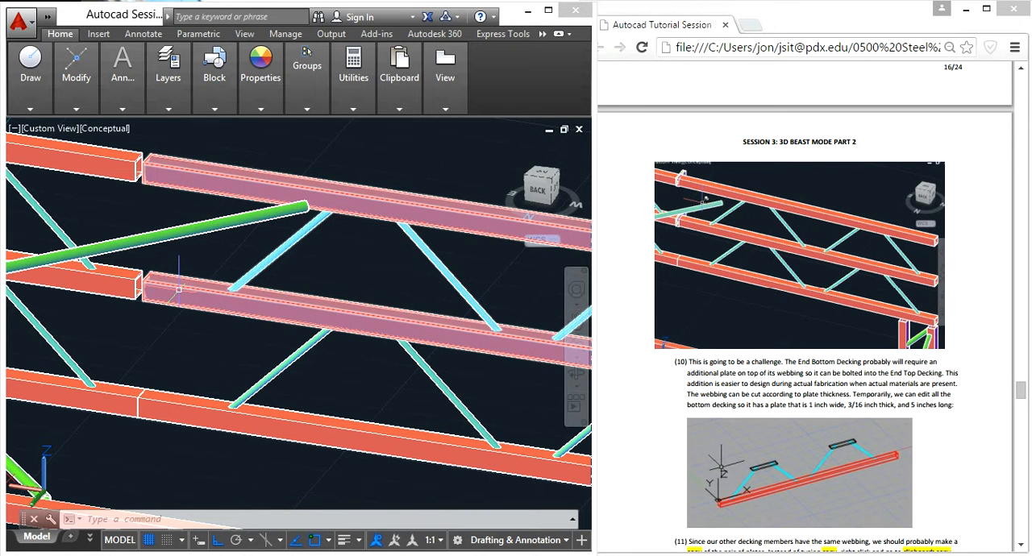
key("Escape")
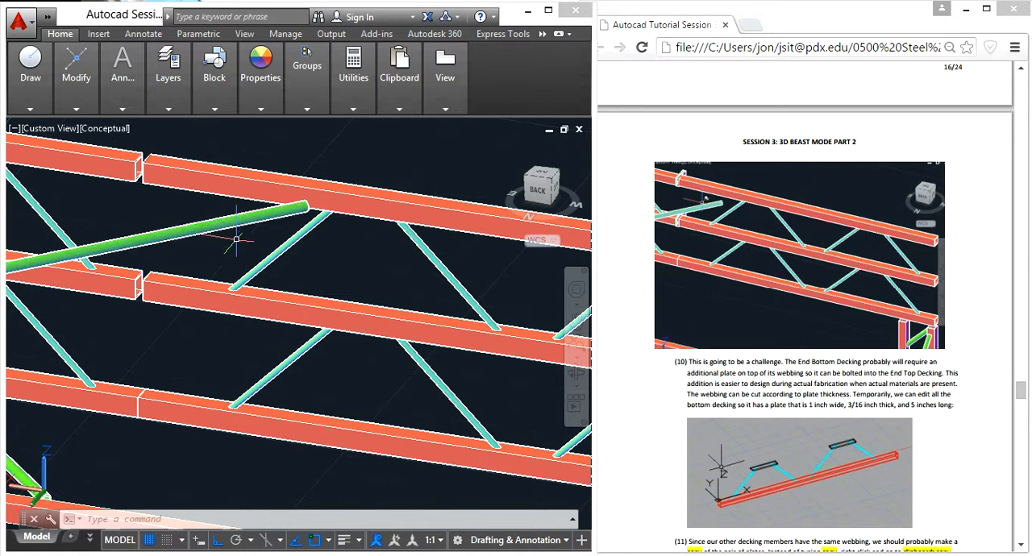
scroll(239, 240, "down", 5)
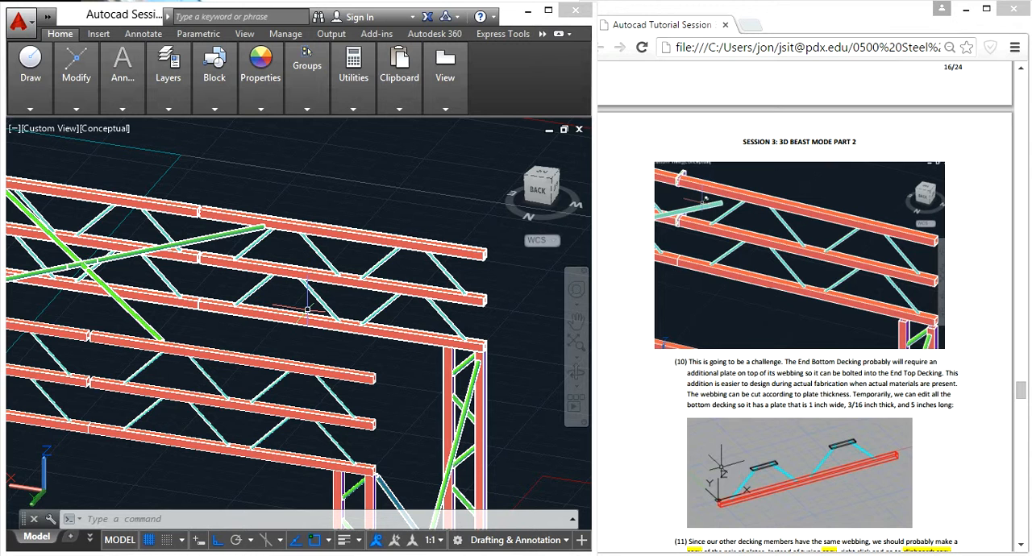
scroll(121, 232, "up", 5)
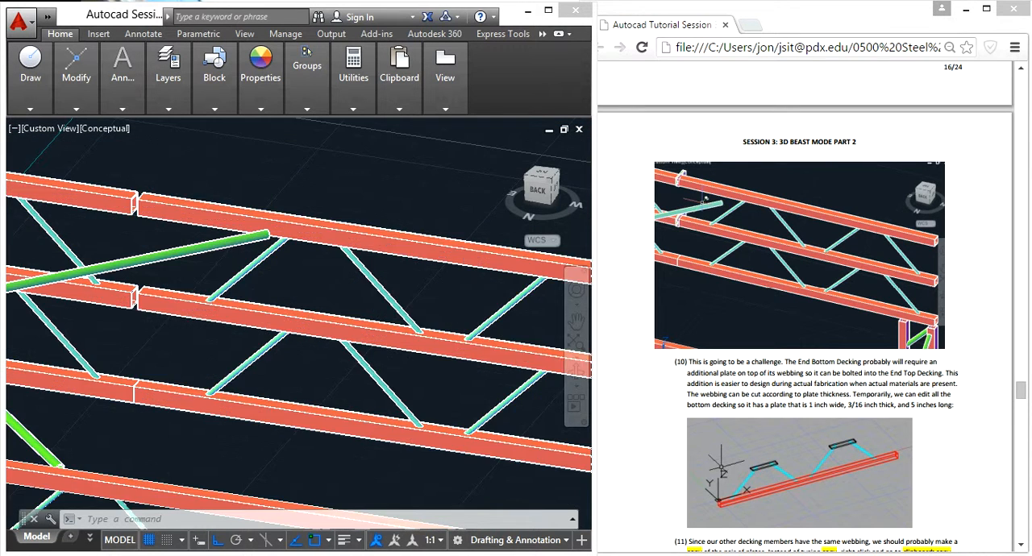
scroll(121, 232, "down", 4)
scroll(241, 313, "down", 4)
mouse_move(185, 301)
middle_mouse_down("shift")
mouse_move(393, 351)
mouse_move(446, 350)
middle_mouse_up("shift")
scroll(435, 339, "down", 3)
scroll(312, 305, "up", 5)
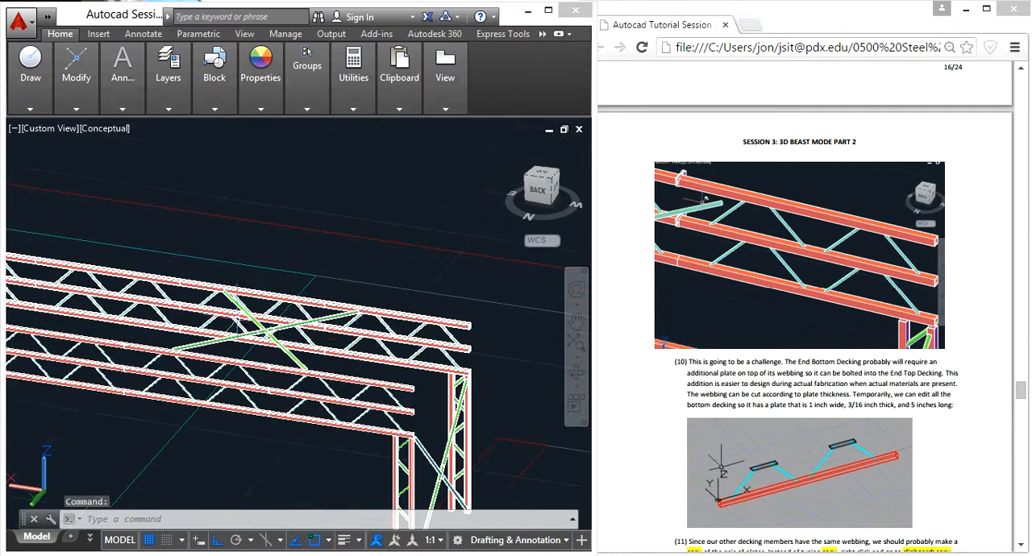
scroll(408, 383, "up", 2)
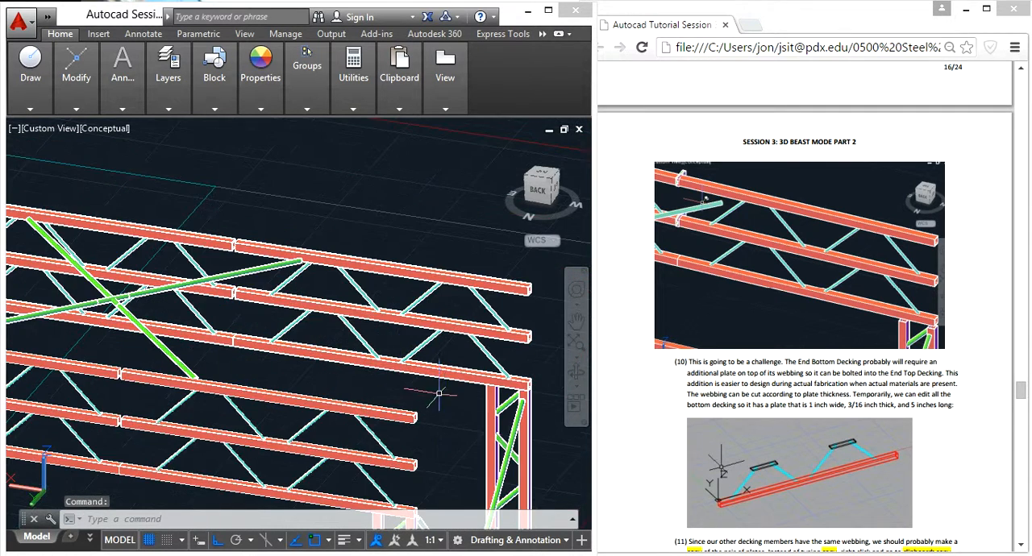
- Orbit to the back-left side and examine where the webbing tops meet the end decking beams
left_click_drag(448, 398, 454, 376, "shift")
middle_click_drag(454, 375, 397, 362, "shift")
scroll(458, 362, "up", 5)
left_click(445, 370)
scroll(438, 351, "down", 5)
scroll(456, 387, "up", 6)
scroll(464, 257, "up", 4)
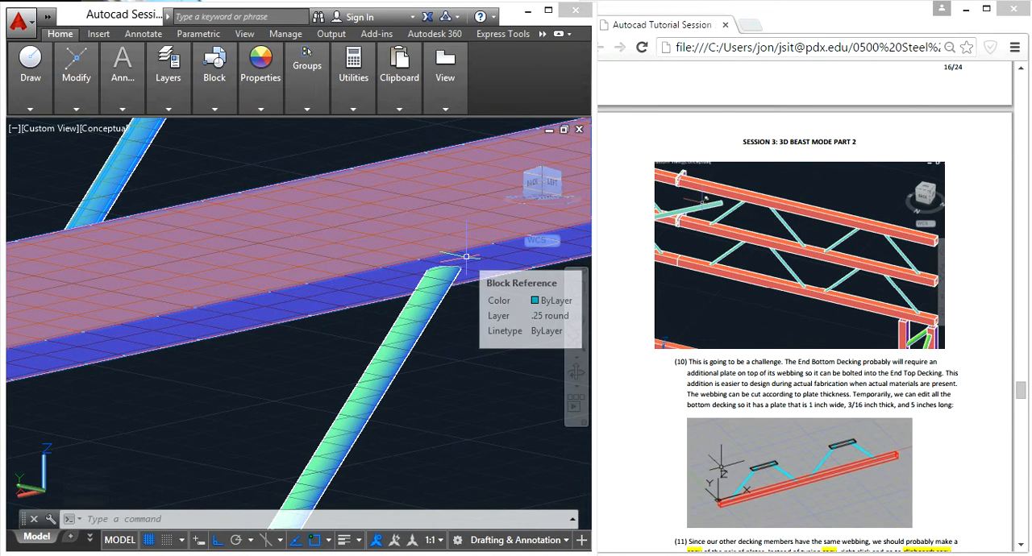
scroll(463, 265, "down", 5)
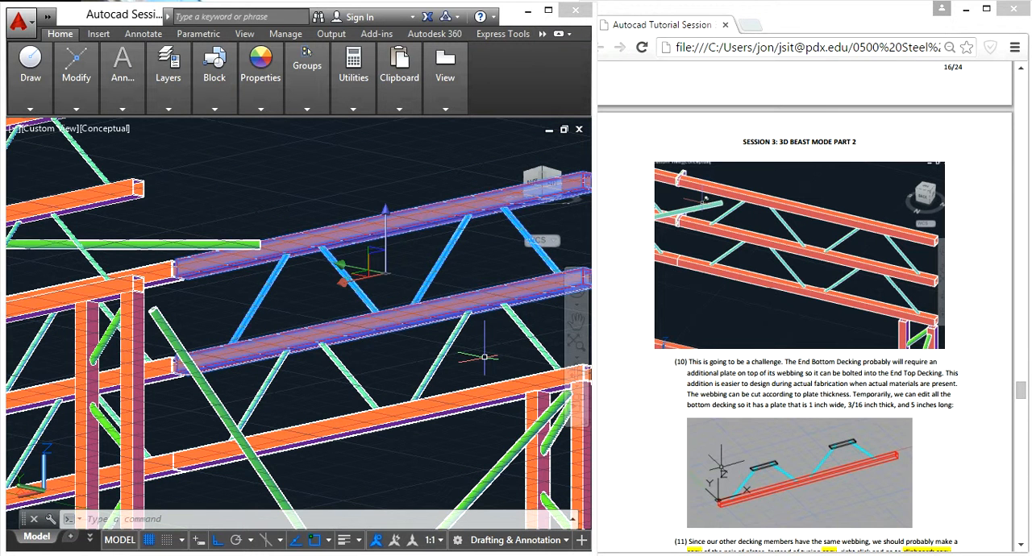
key("Escape")
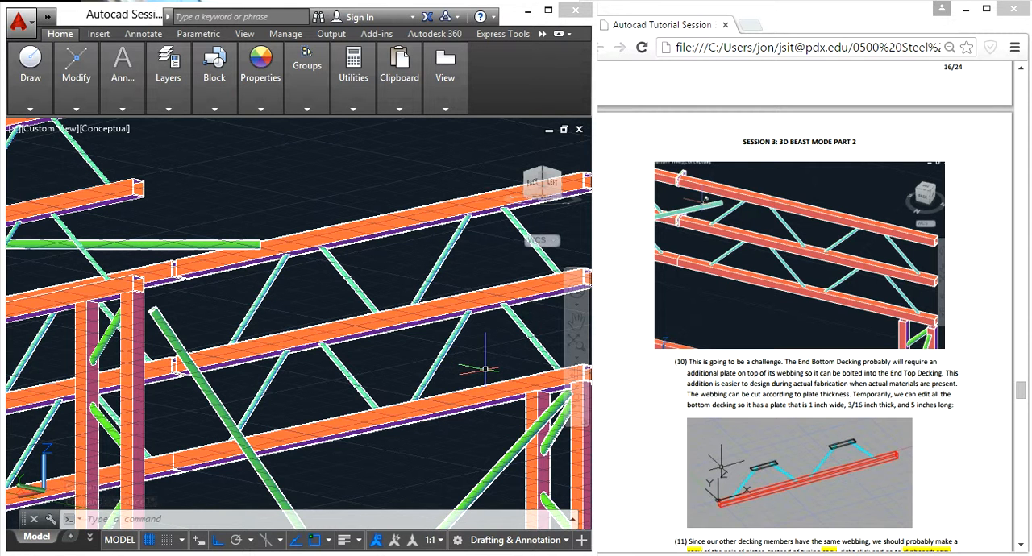
- Read tutorial step 10 about the bolting plates in the browser, and inspect the webbing tops under the middle end decking beam in the model
left_click(924, 399)
scroll(811, 244, "down", 3)
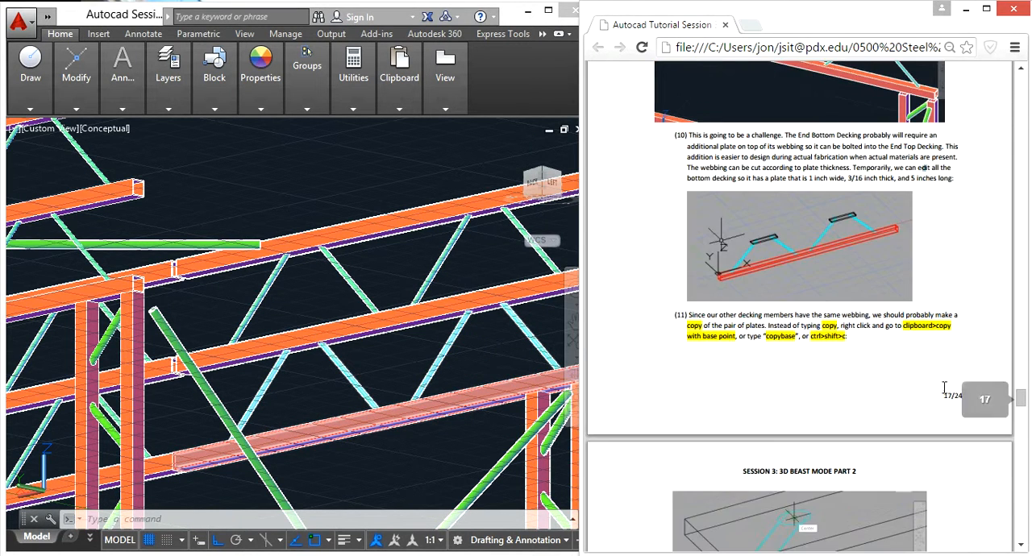
left_click(441, 433)
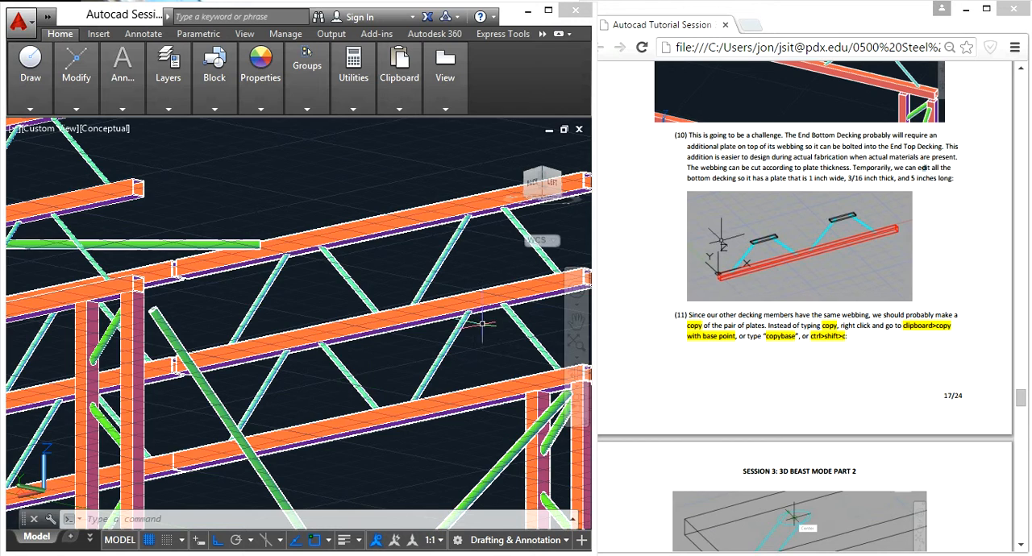
scroll(482, 325, "up", 5)
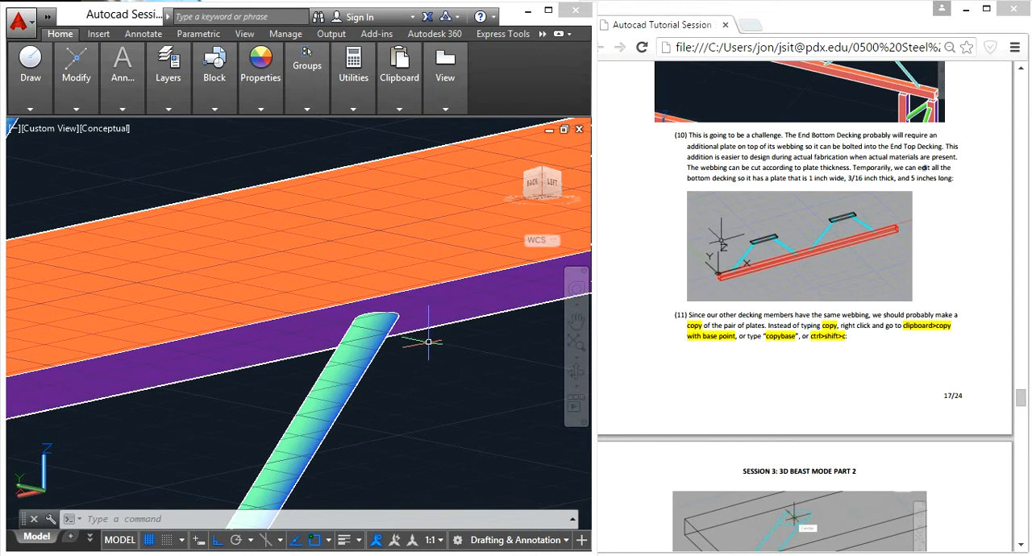
scroll(415, 346, "down", 5)
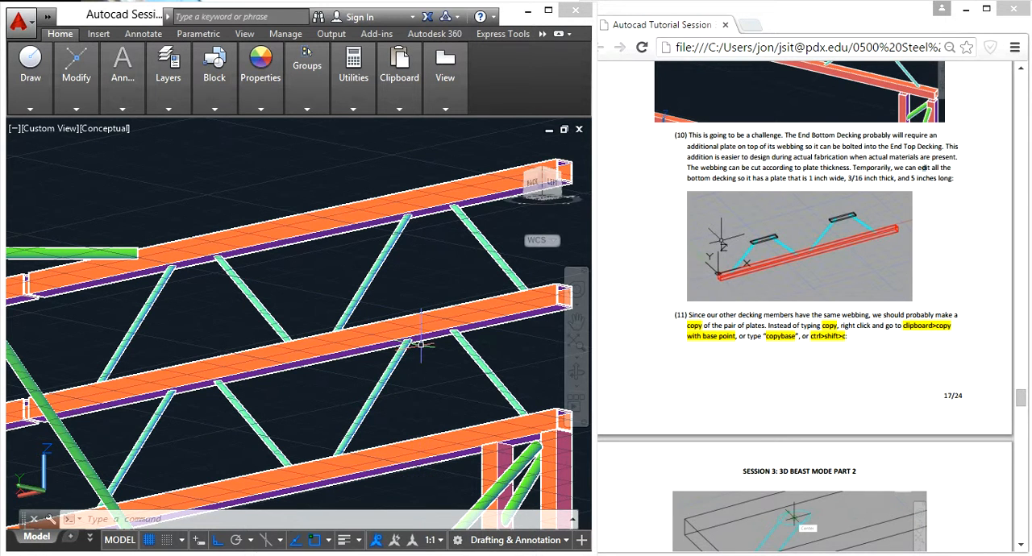
scroll(422, 348, "up", 5)
scroll(426, 313, "down", 5)
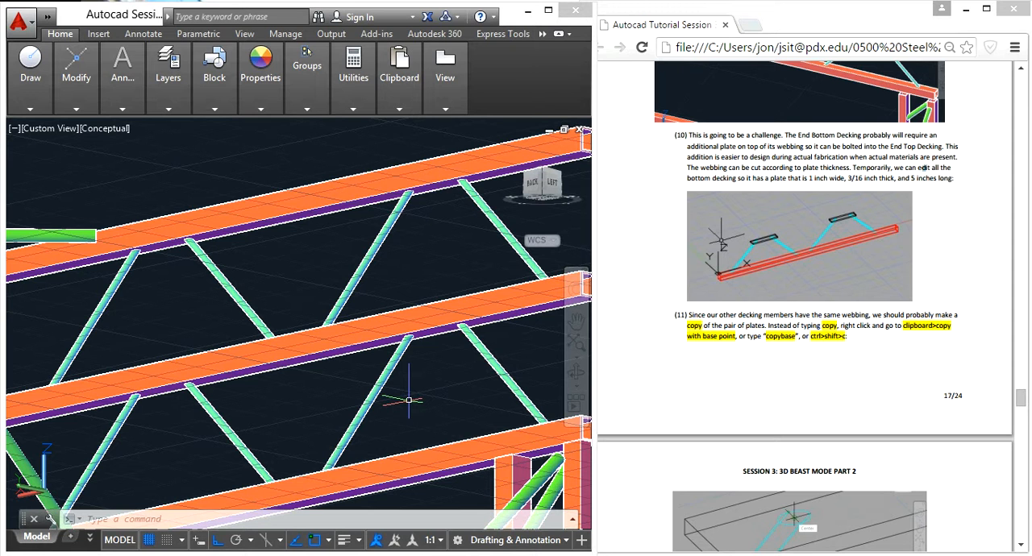
- Open the End Bottom Decking block in the Block Editor and orbit to a 3D view of its webbing
left_click(408, 400)
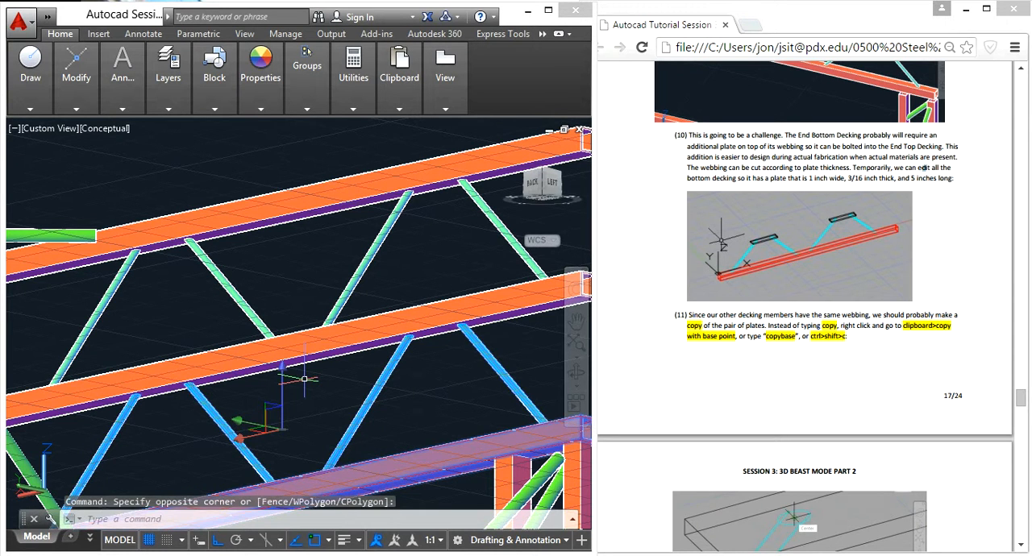
type("bedit")
key("Return")
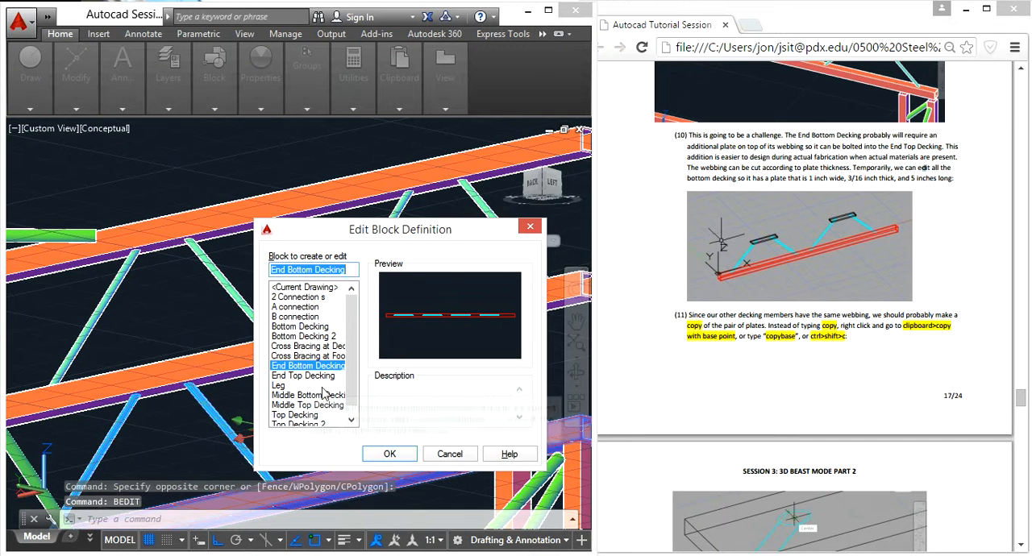
left_click(388, 463)
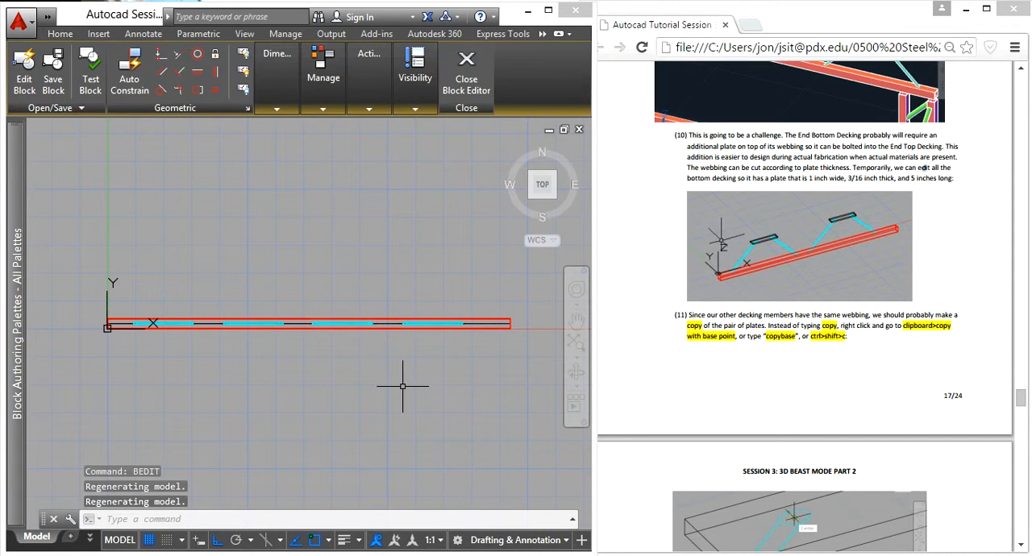
middle_click_drag(397, 382, 442, 284, "shift")
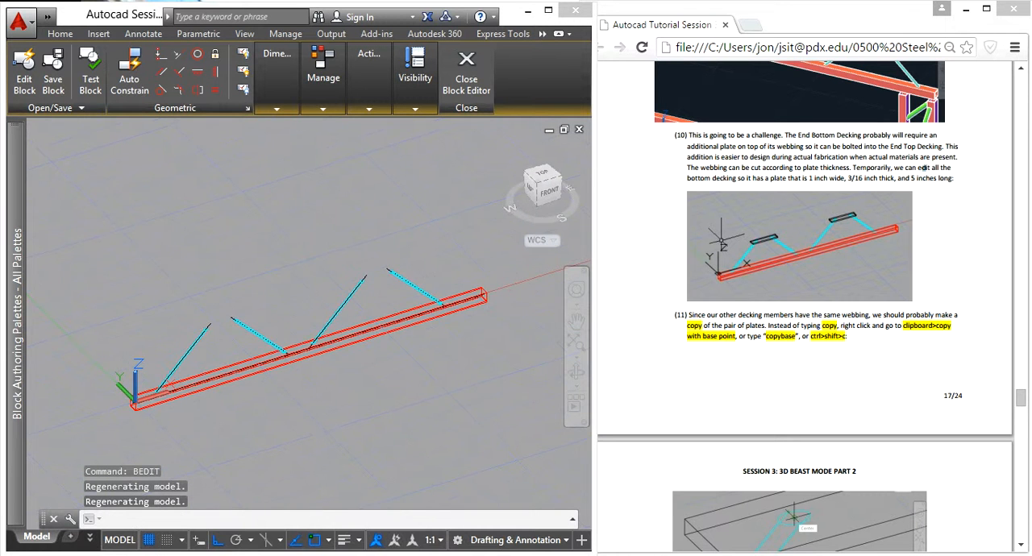
scroll(218, 403, "up", 3)
- Draw a box plate 5 inches long, 1 inch wide and 3/16 inch high near the first webbing pair, using the tutorial's plate dimensions
left_click(799, 353)
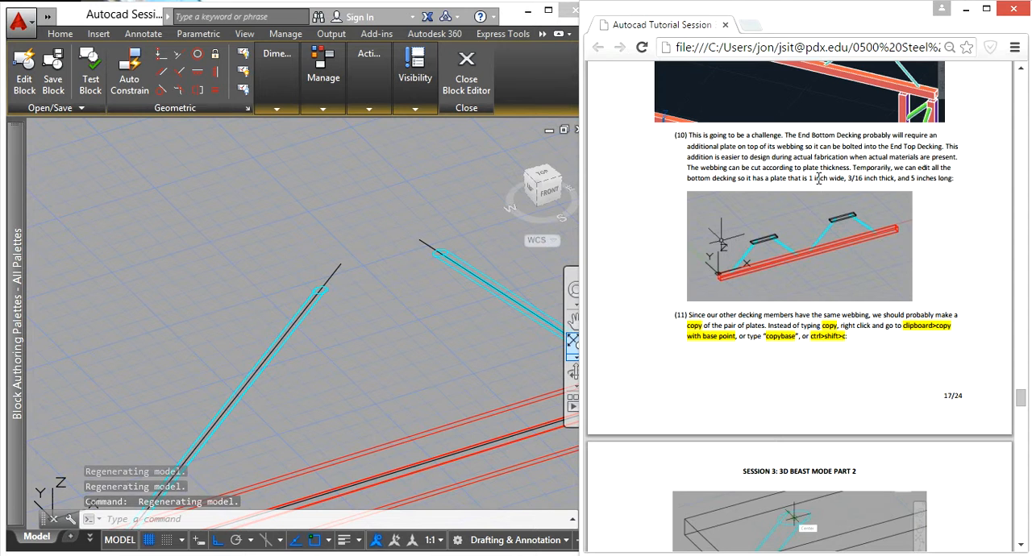
left_click_drag(809, 178, 928, 185)
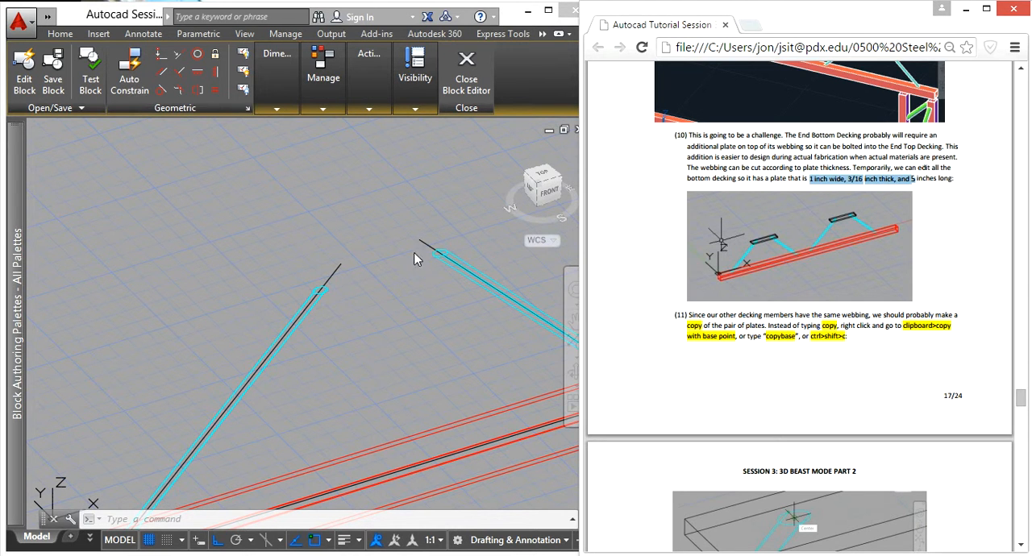
left_click(374, 323)
key("Escape")
left_click_drag(347, 374, 354, 361)
type("box")
key("Return")
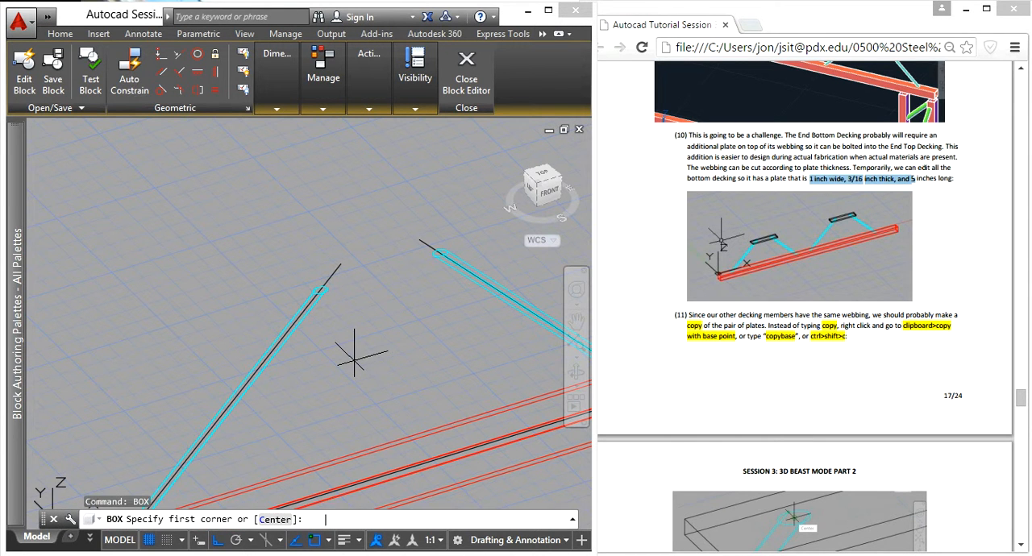
left_click(157, 246)
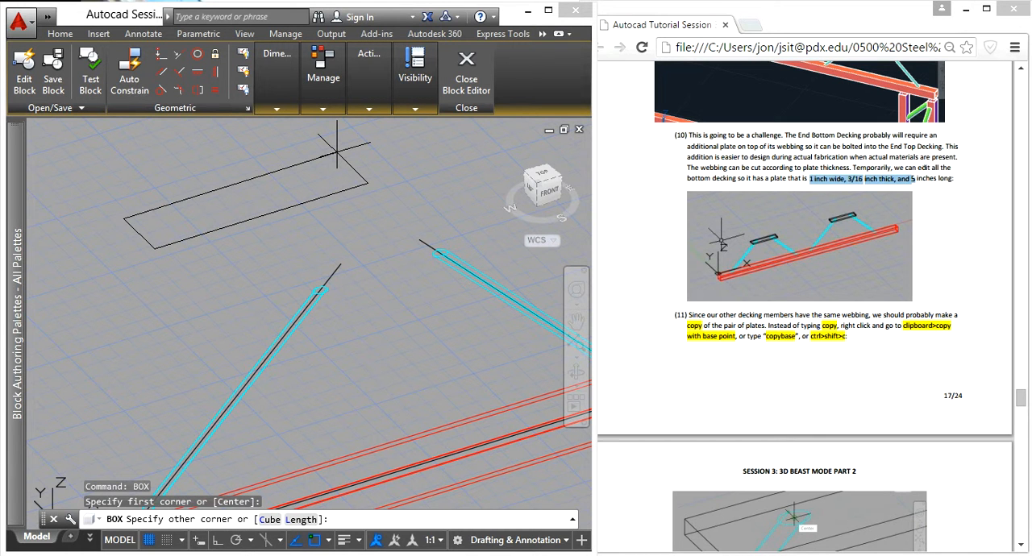
key("Return")
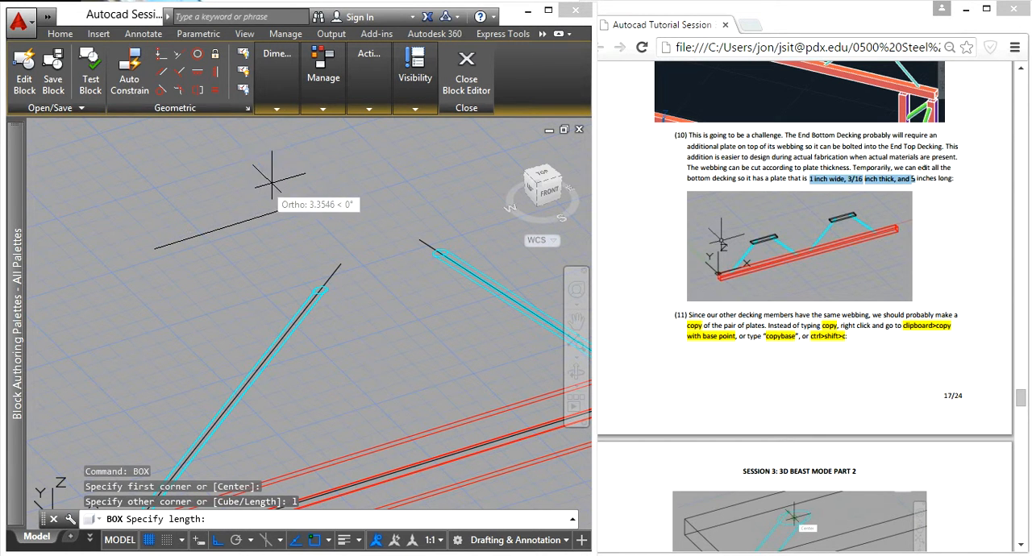
type("5")
key("Return")
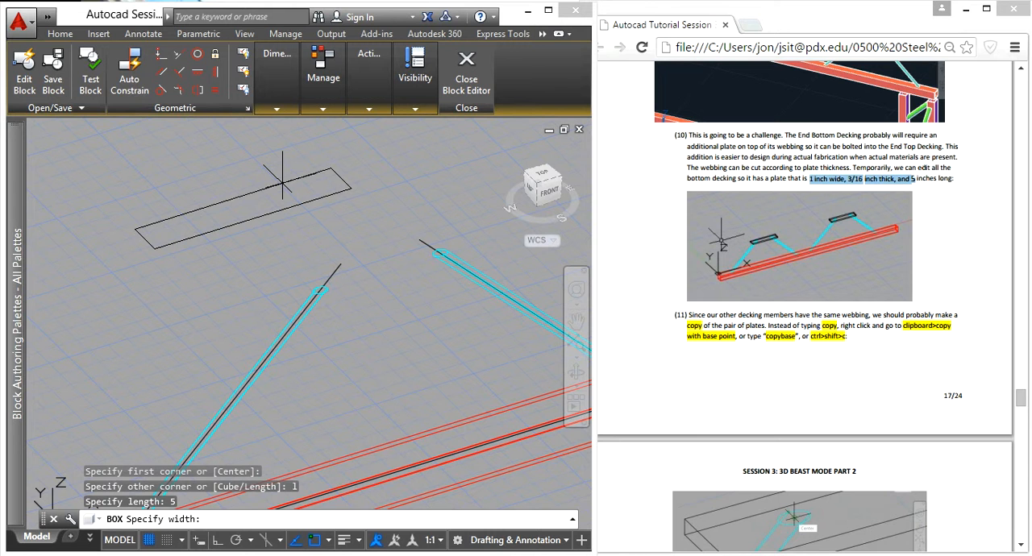
key("Return")
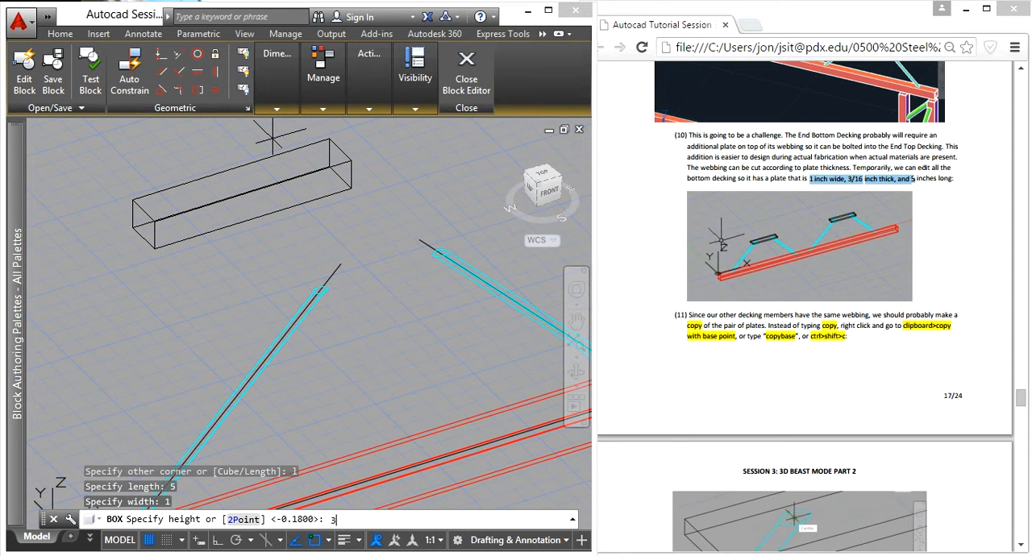
type("3/16")
key("Return")
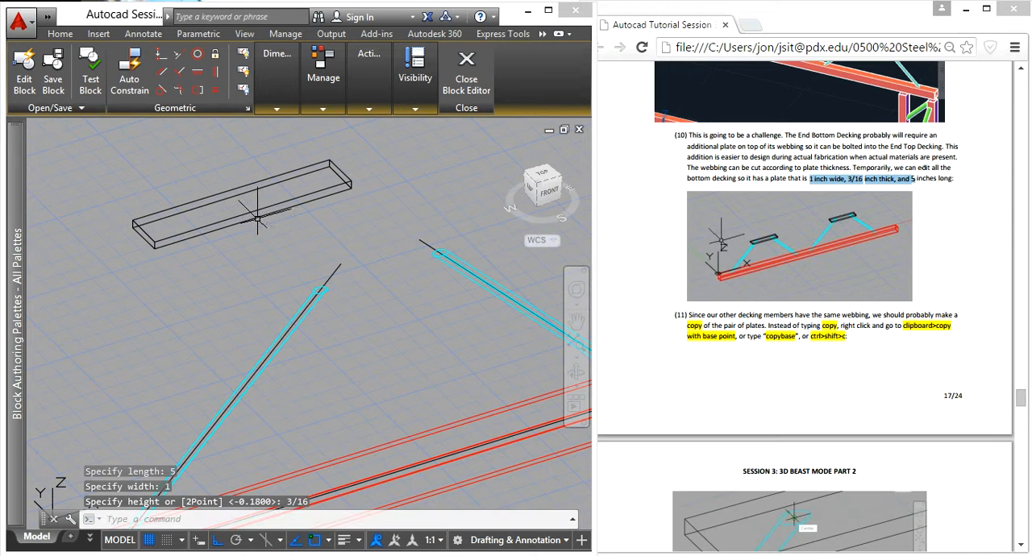
- Select the plate in the block and cut it to the clipboard
left_click(251, 297)
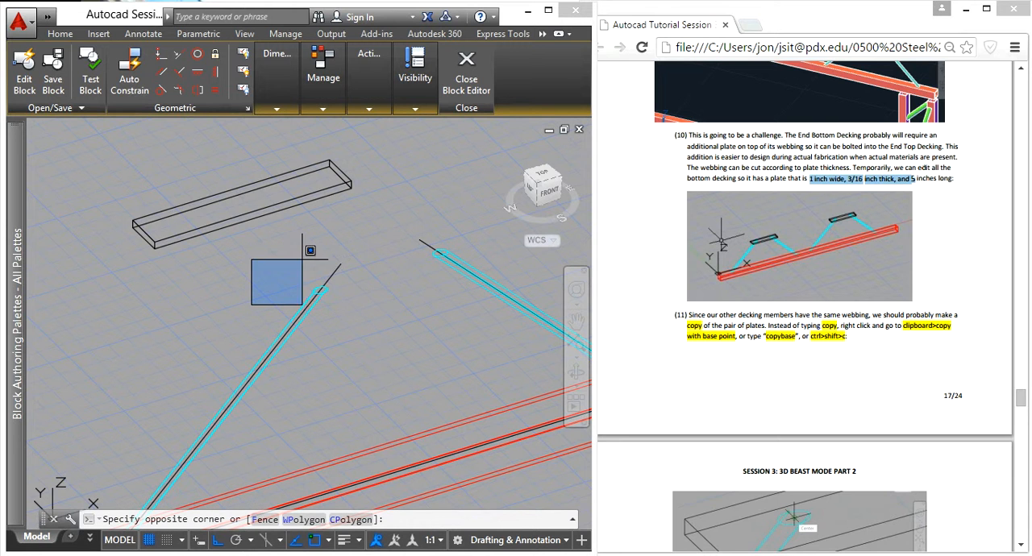
left_click(335, 258)
scroll(390, 275, "down", 2)
scroll(350, 292, "up", 2)
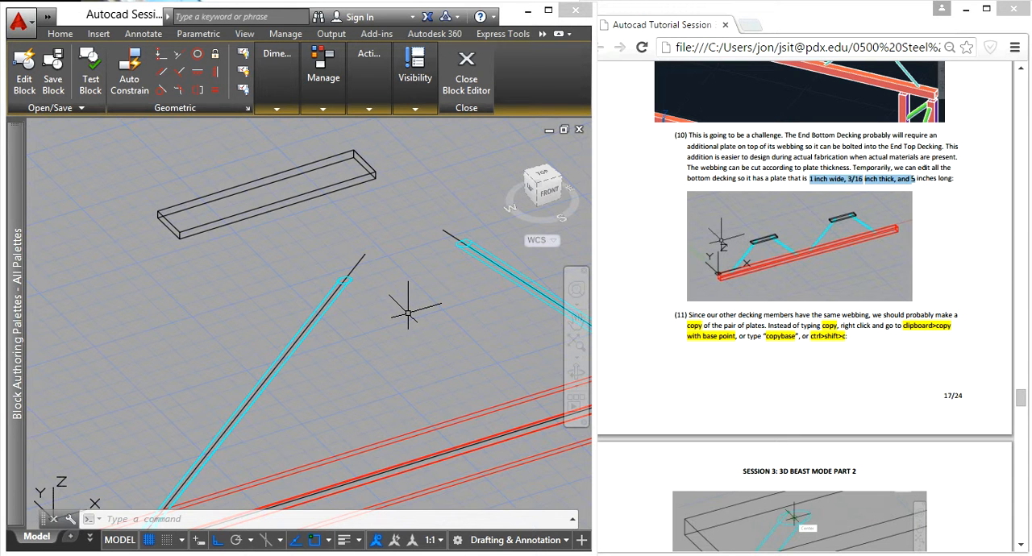
left_click(287, 240)
left_click(261, 196)
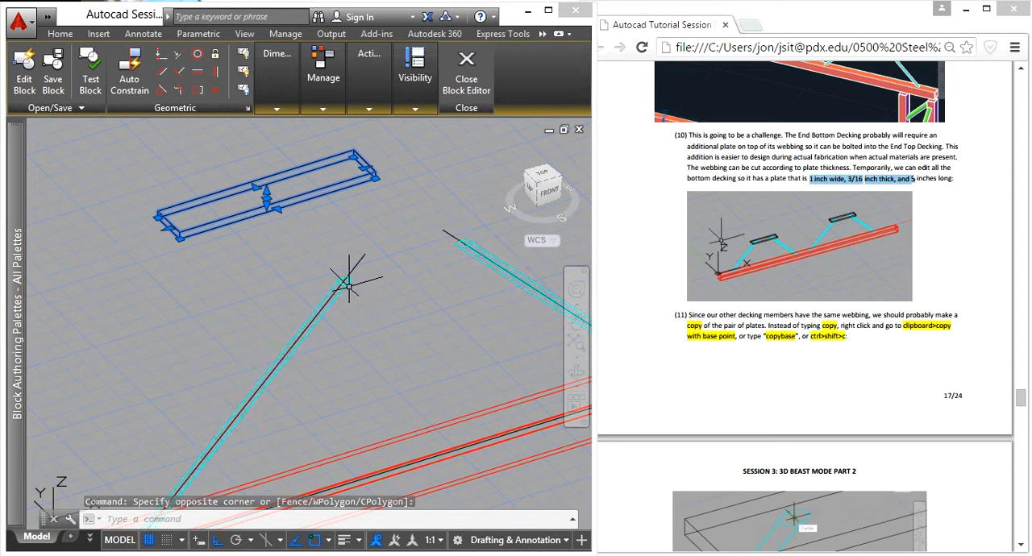
scroll(349, 280, "down", 5)
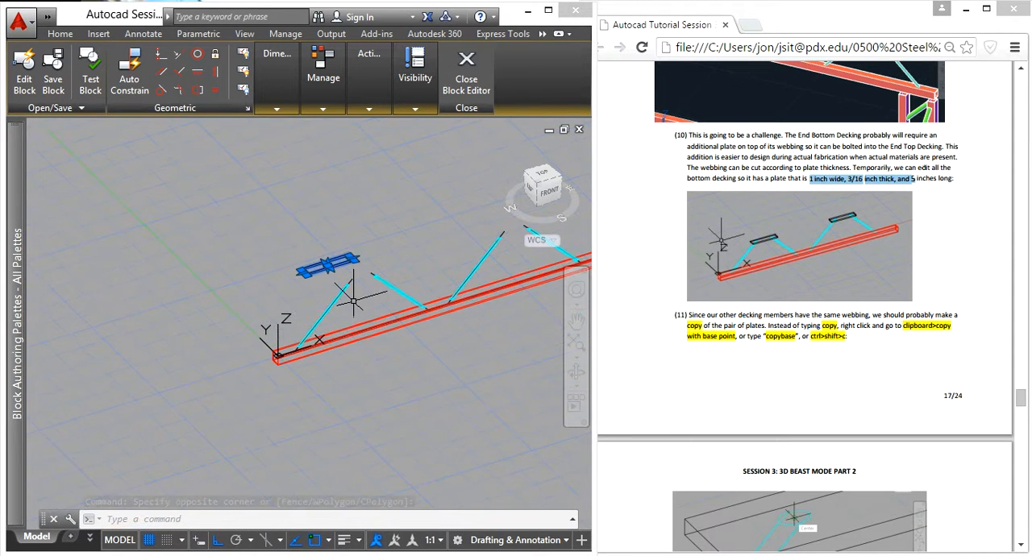
scroll(342, 234, "up", 8)
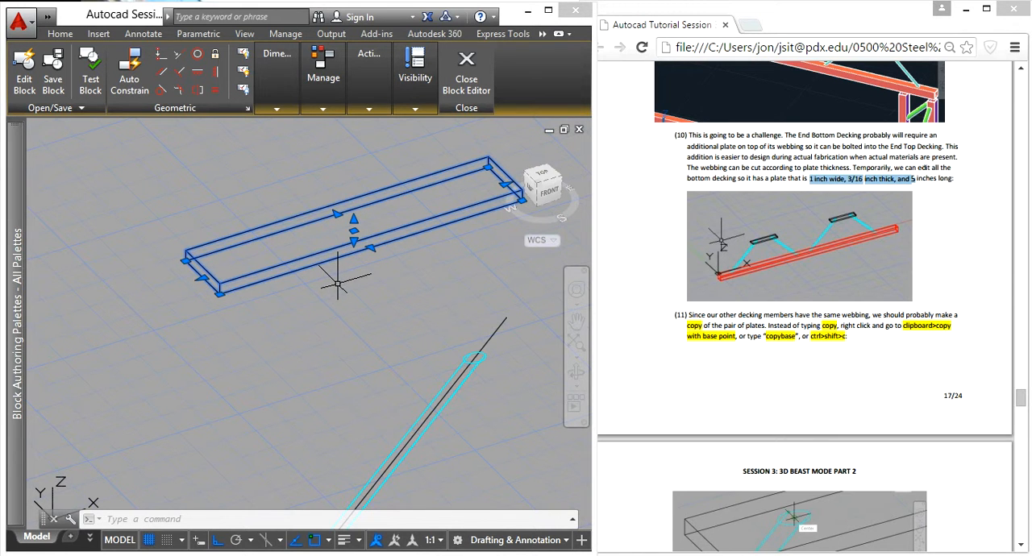
key("ctrl+x")
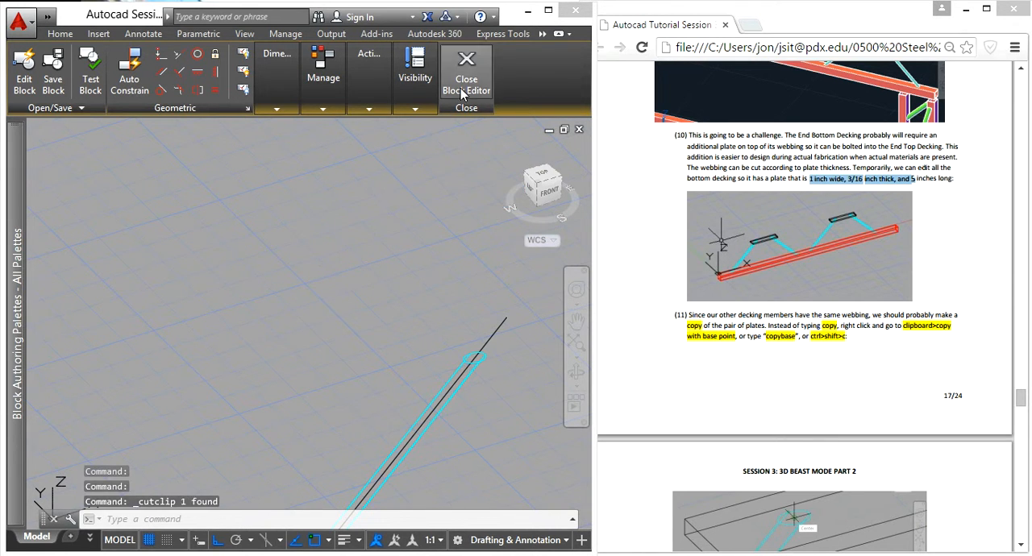
- Close the Block Editor, discarding the changes to End Bottom Decking
left_click(466, 77)
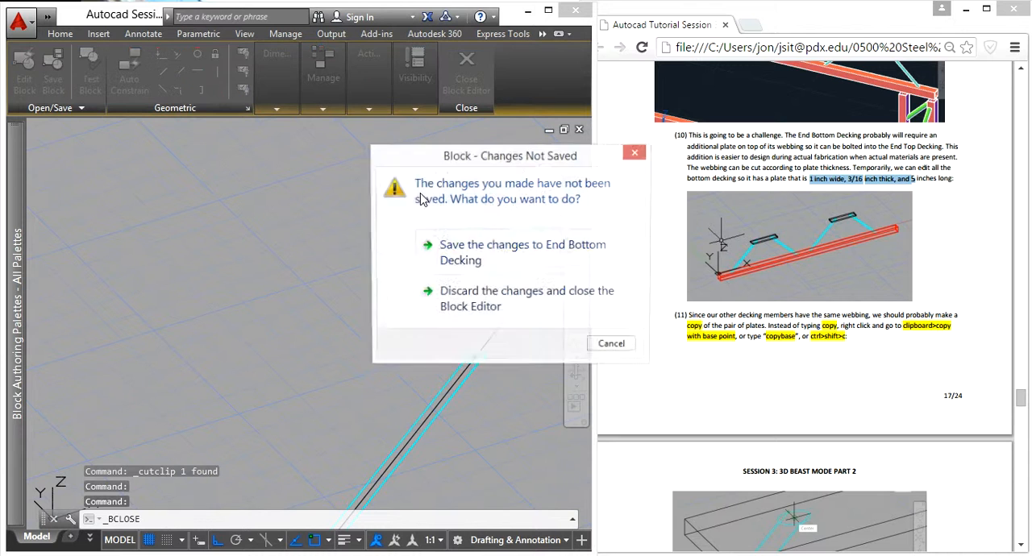
left_click(489, 307)
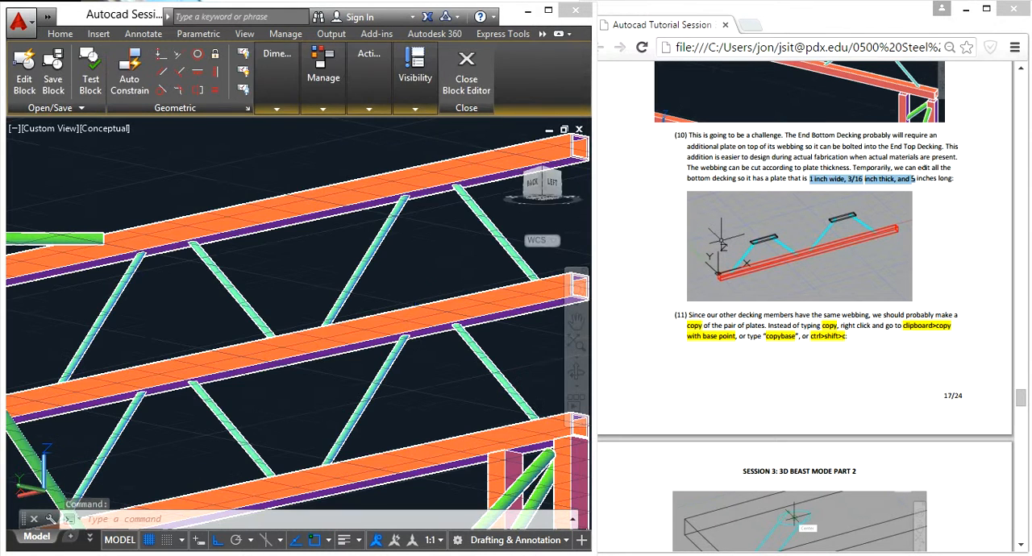
scroll(415, 288, "down", 3)
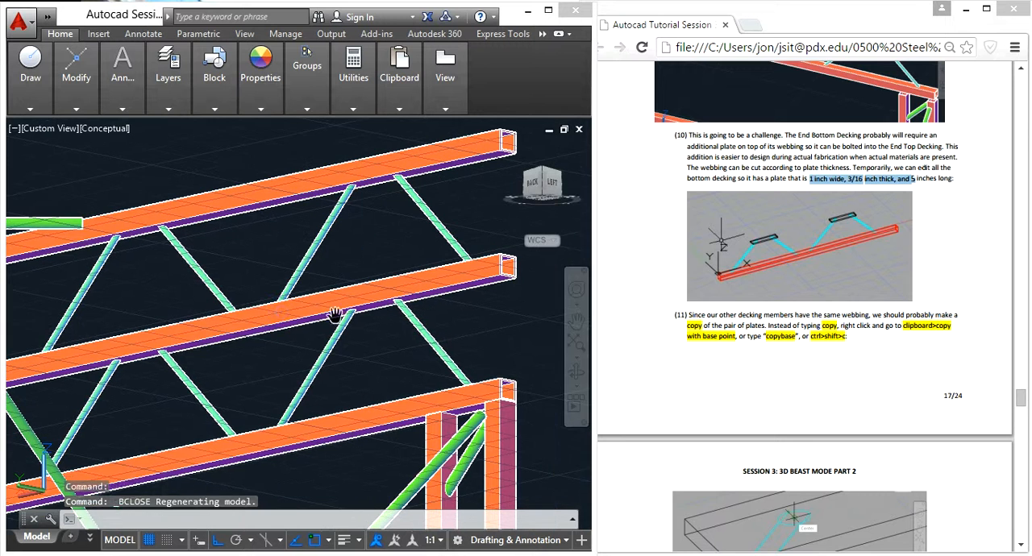
- Paste the cut plate into model space in the open area beside the end of the truss
key("ctrl+v")
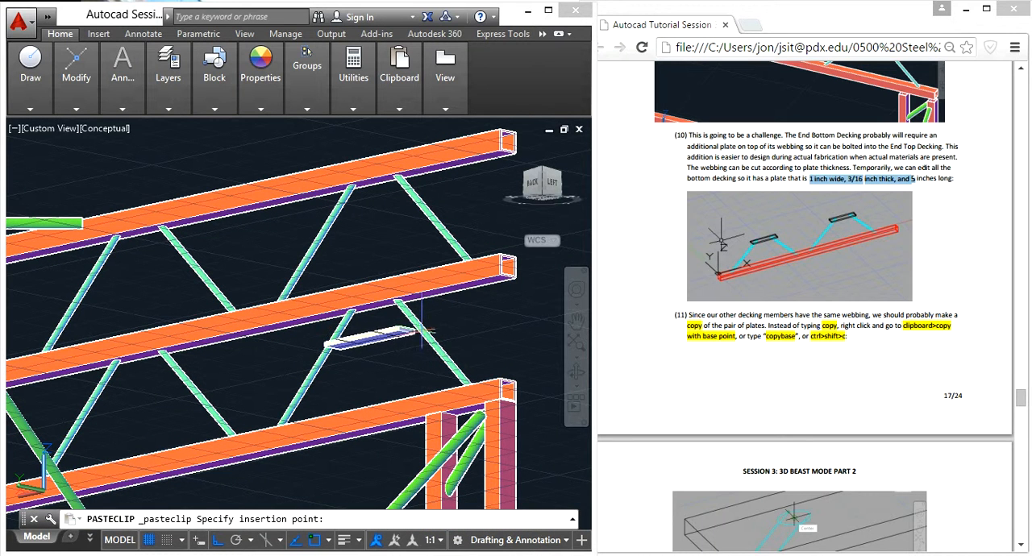
left_click(505, 339)
middle_click_drag(513, 326, 528, 394, "shift")
scroll(527, 394, "down", 6)
middle_click_drag(442, 339, 359, 250)
scroll(318, 322, "down", 3)
left_click(362, 246)
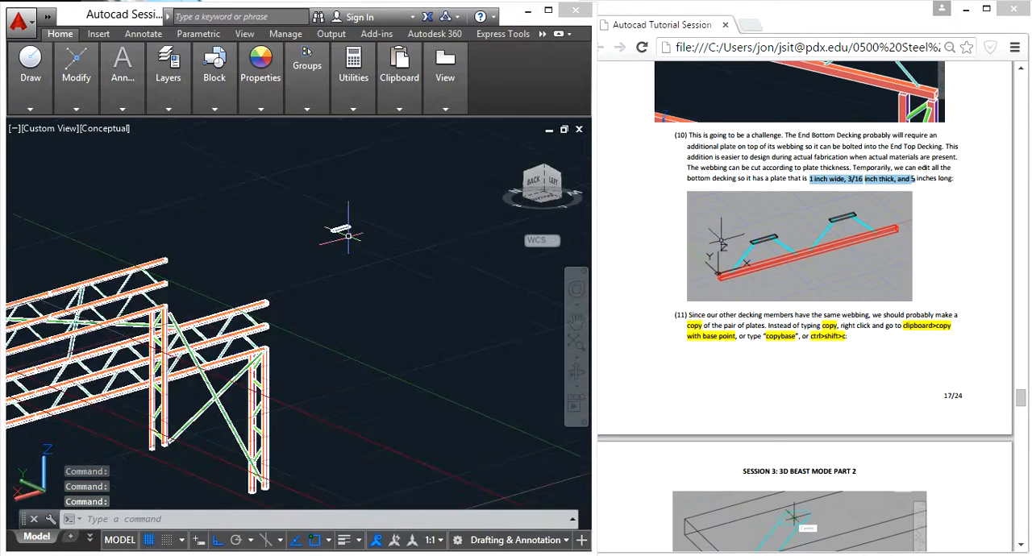
- Move the plate by its upper end corner to the lower end corner of the decking beam directly above the webbing
left_click(345, 214)
type("m")
key("Return")
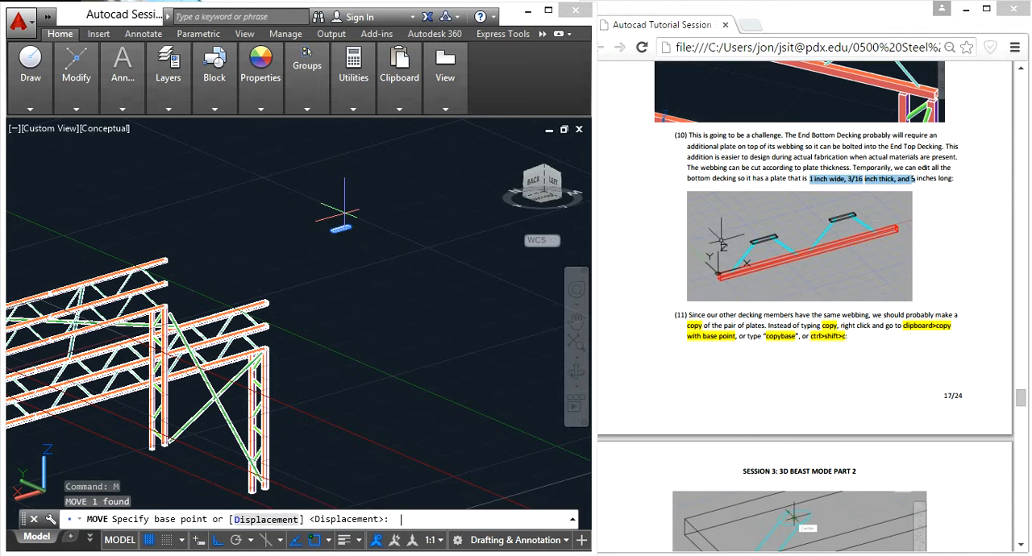
scroll(352, 224, "up", 9)
middle_click_drag(358, 161, 331, 337)
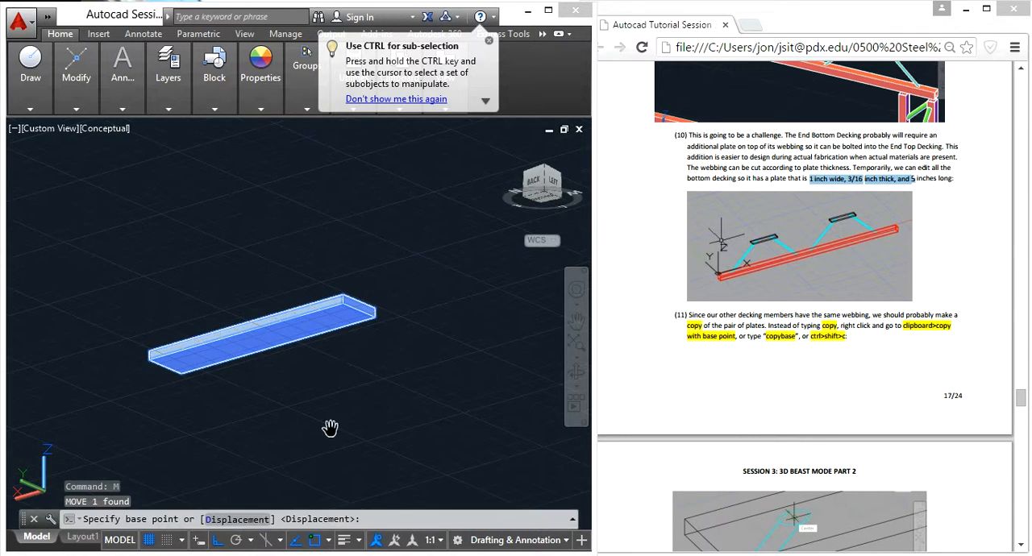
scroll(347, 218, "up", 4)
left_click(347, 217)
scroll(346, 242, "down", 6)
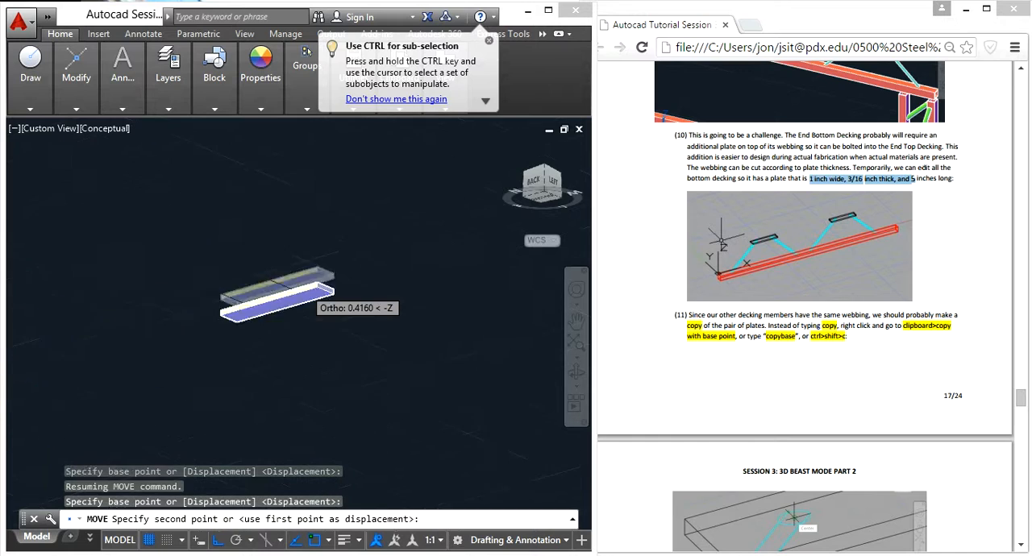
middle_click_drag(315, 277, 226, 314)
scroll(226, 314, "up", 10)
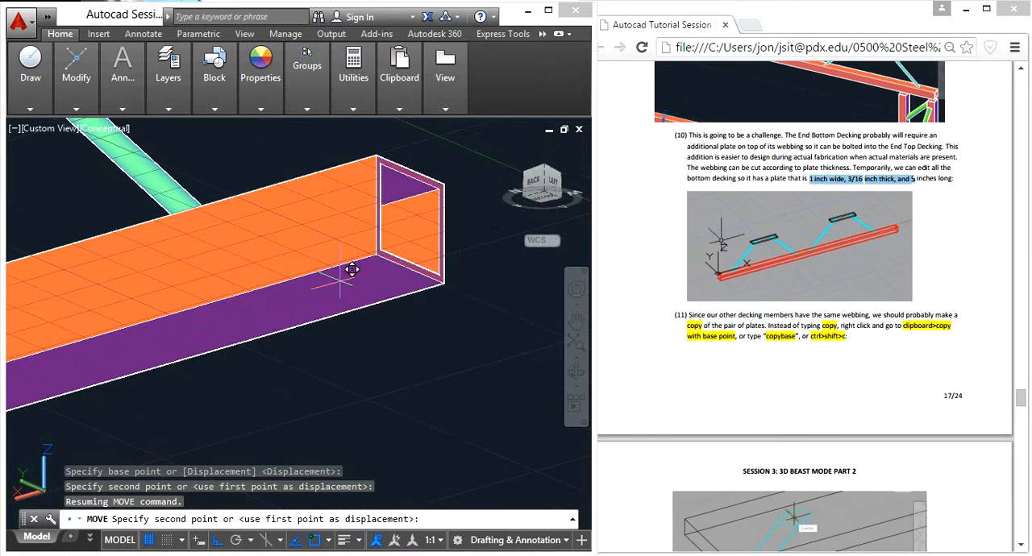
left_click(378, 253)
scroll(368, 248, "down", 6)
middle_click_drag(350, 296, 466, 300)
left_click_drag(466, 300, 473, 300)
key("Escape")
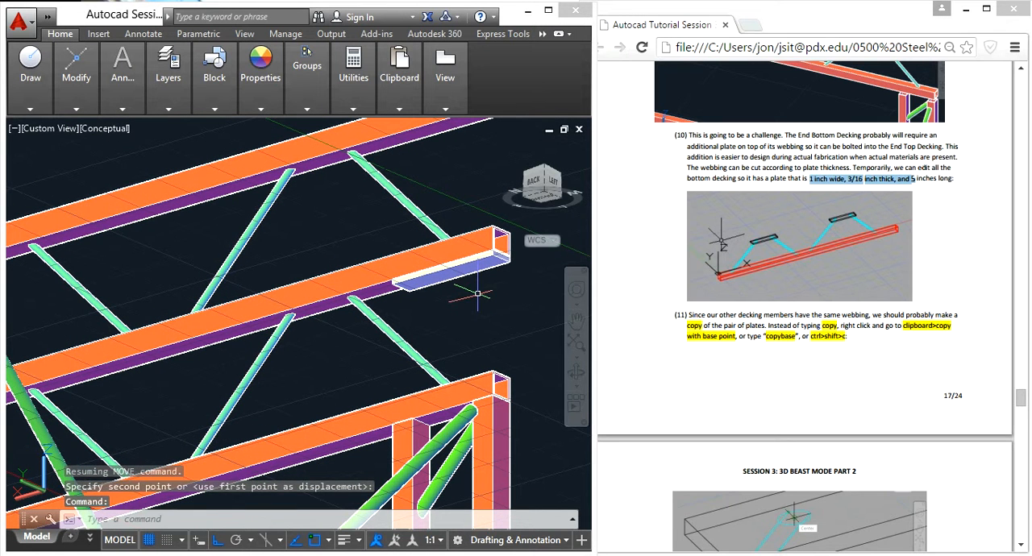
left_click(429, 286)
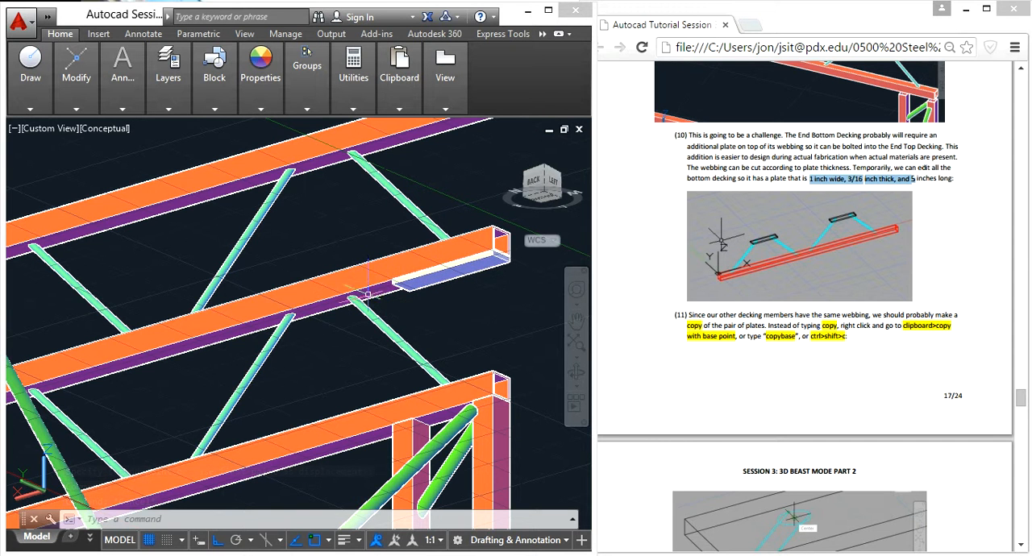
- Measure the distance between the top ends of the first webbing pair beneath the decking beam
type("dist")
key("Return")
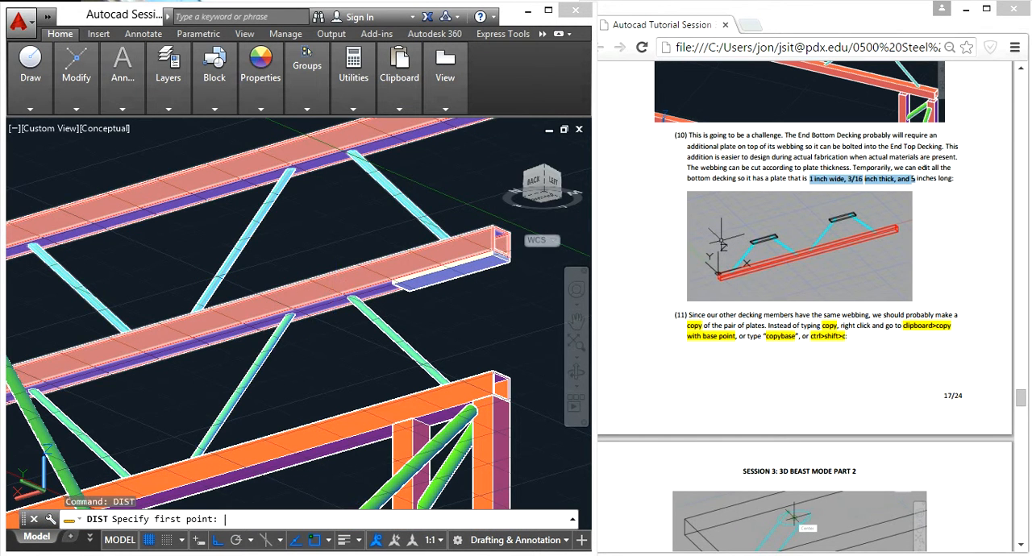
scroll(291, 315, "up", 5)
scroll(290, 316, "up", 4)
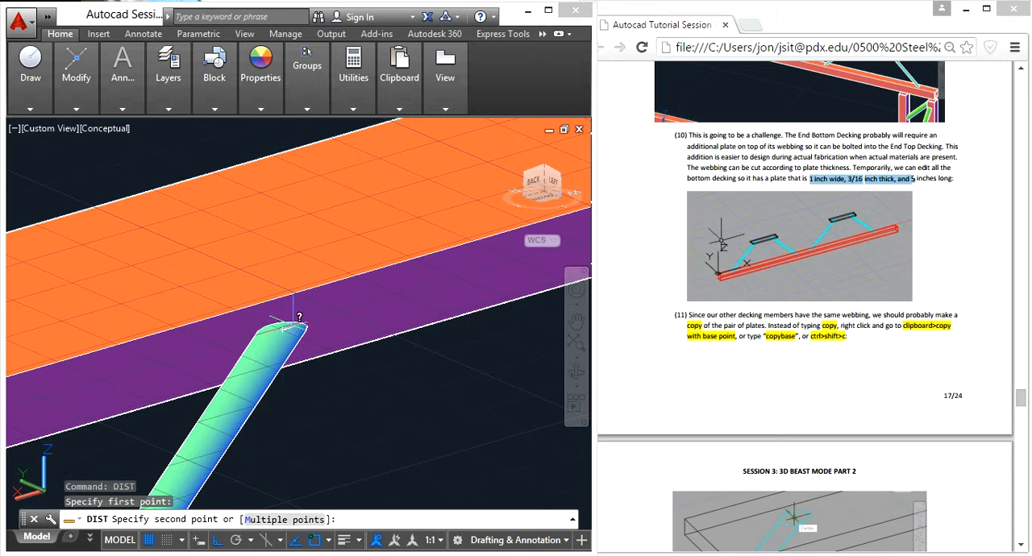
left_click(283, 331)
scroll(283, 331, "down", 4)
scroll(403, 312, "up", 3)
left_click(408, 311)
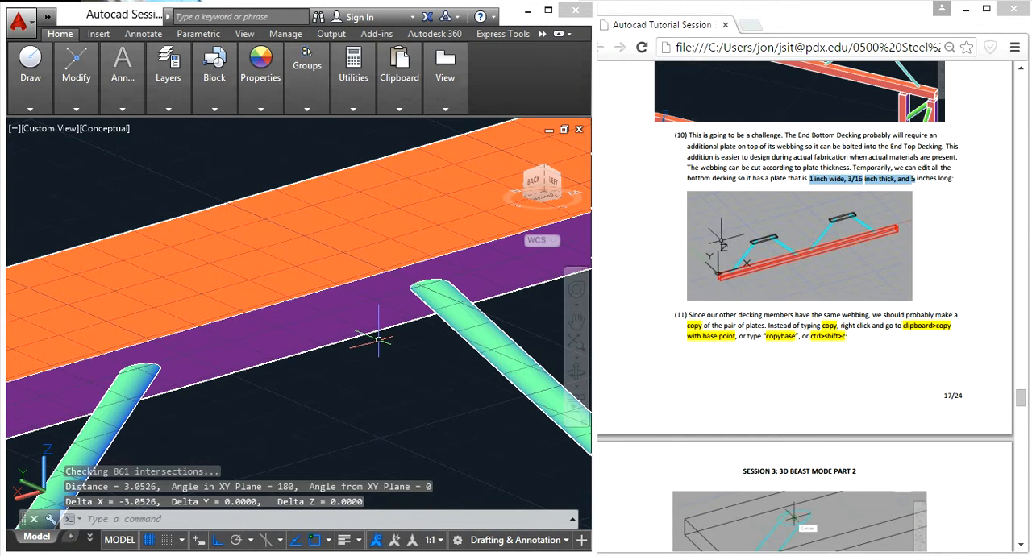
- Draw a helper line connecting the top ends of the first webbing pair under the decking beam
left_click(144, 401)
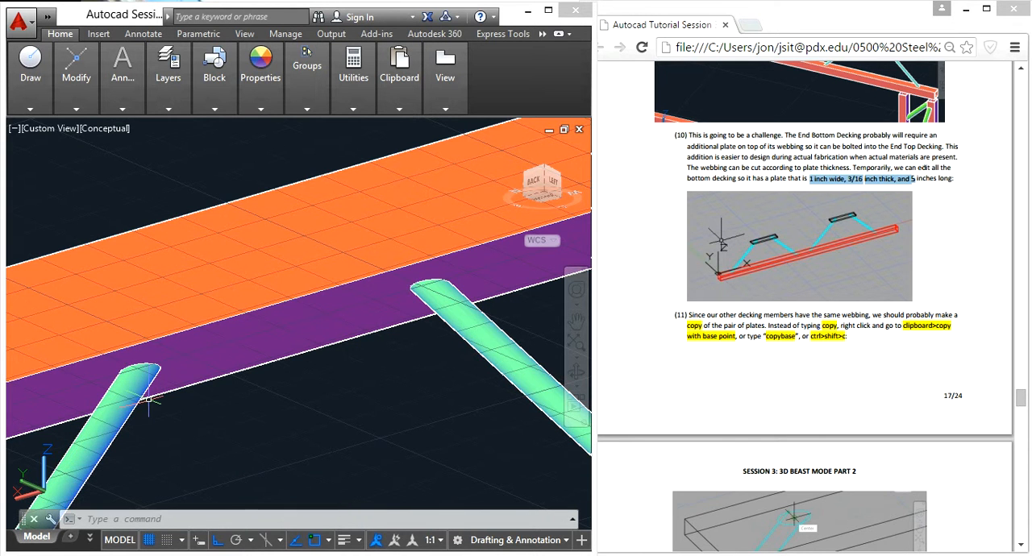
type("l")
key("Return")
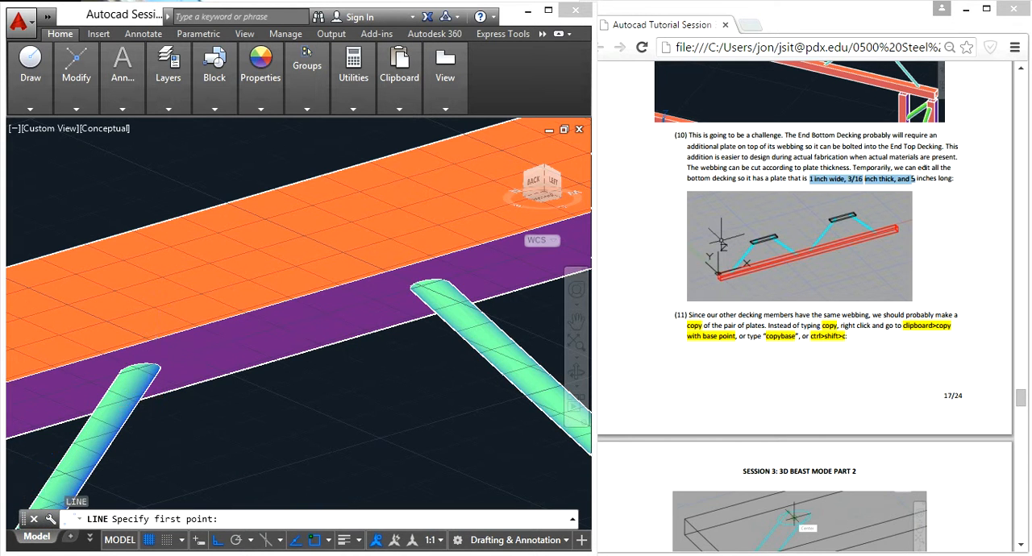
scroll(159, 348, "up", 2)
left_click(126, 387)
scroll(242, 399, "down", 4)
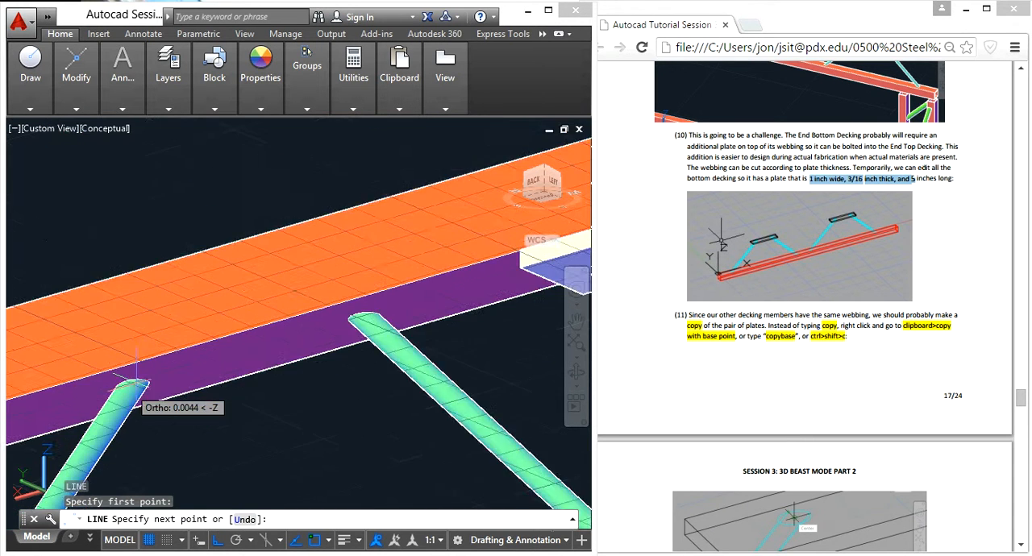
scroll(315, 351, "up", 4)
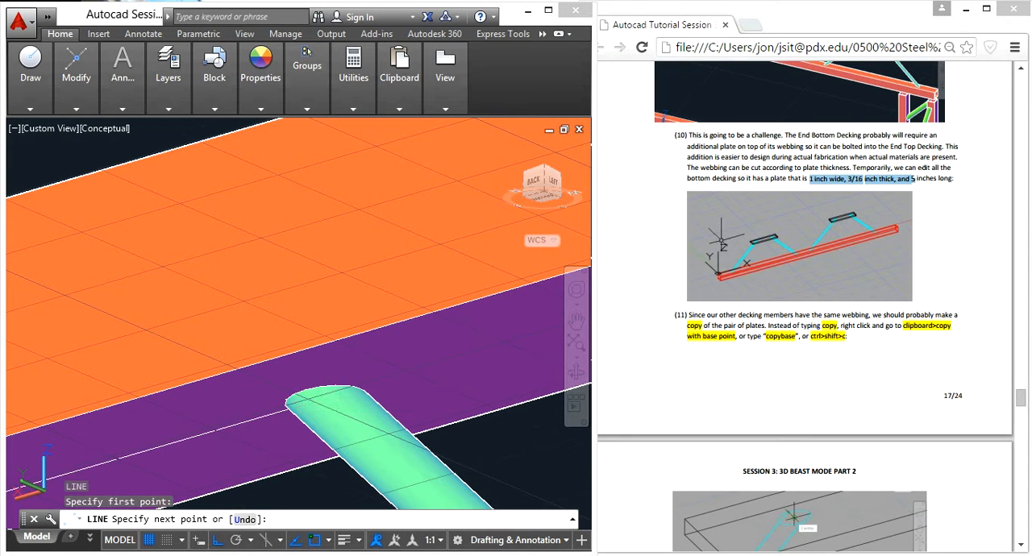
key("Escape")
scroll(482, 373, "down", 4)
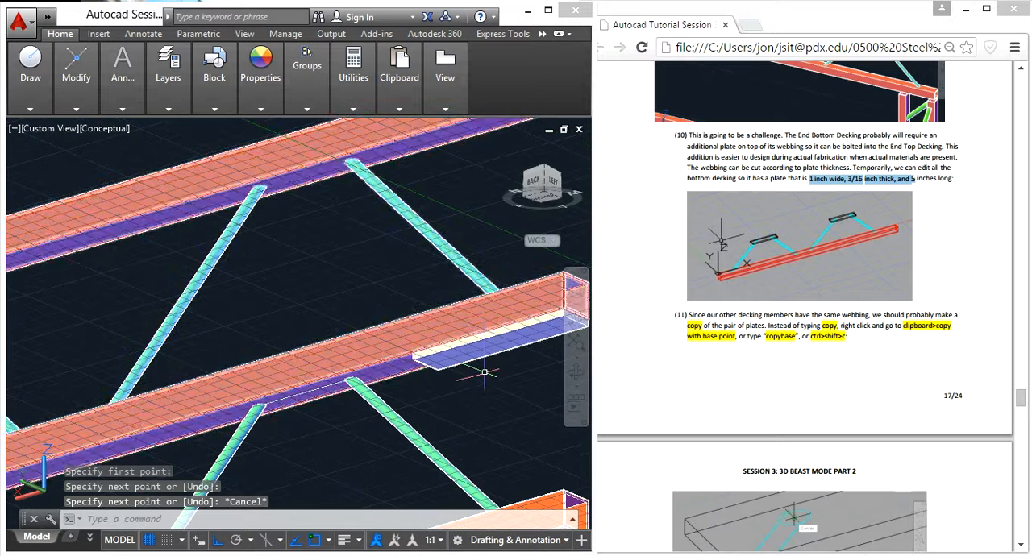
left_click(481, 365)
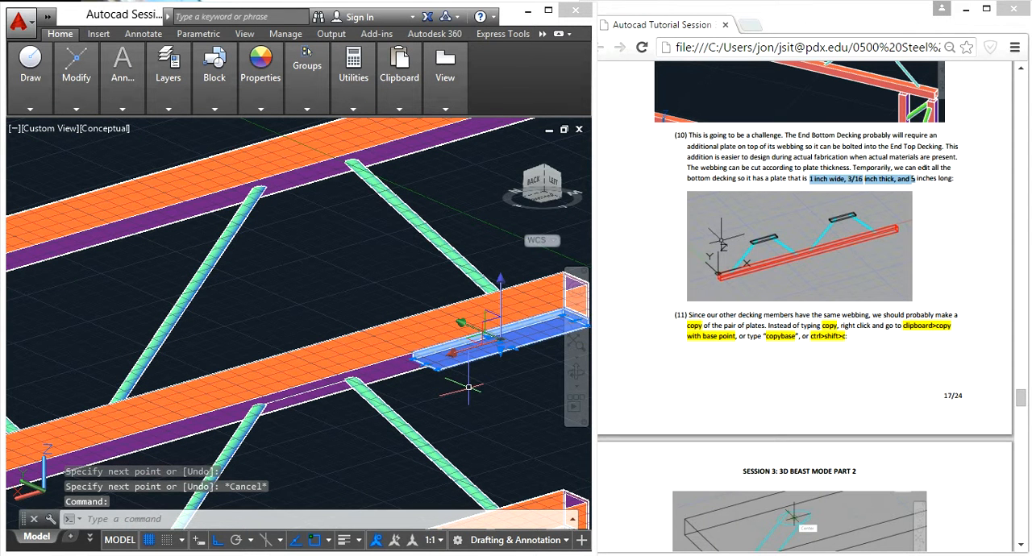
type("m")
key("Return")
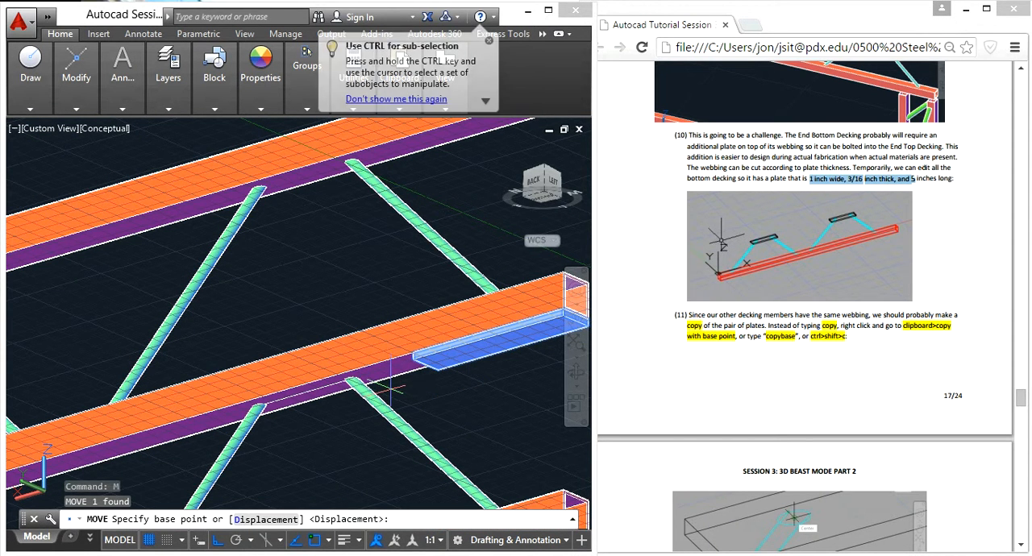
key("Escape")
- Draw a perpendicular helper line about 3.8 inches long from the midpoint of the line between the webbing ends
type("l")
key("Return")
scroll(306, 392, "up", 2)
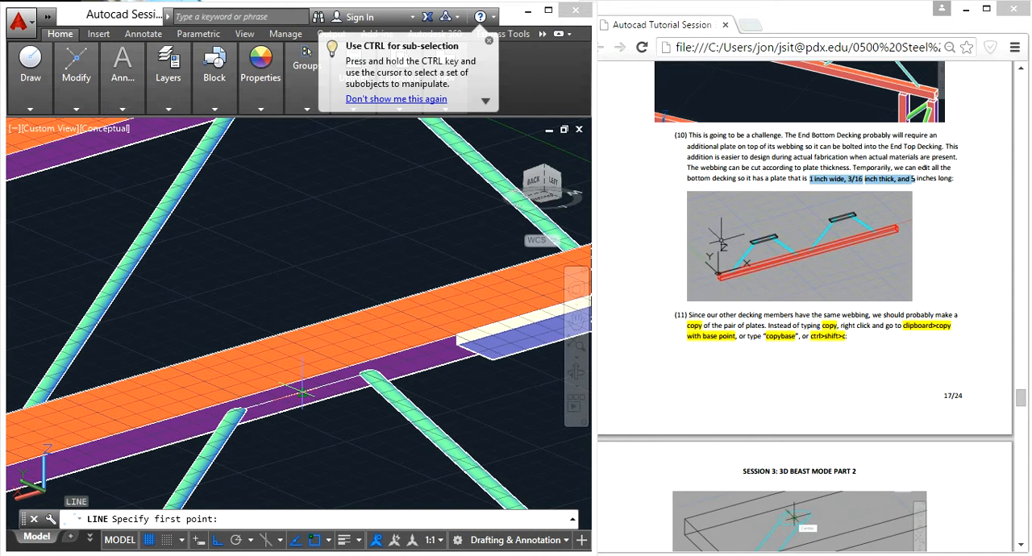
left_click(303, 391)
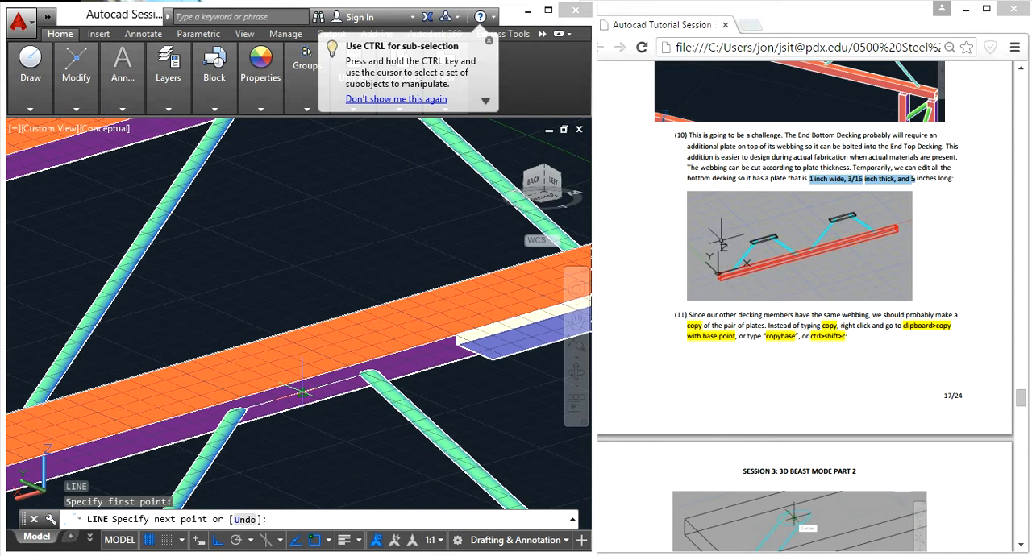
left_click(162, 331)
key("Escape")
- Select the plate's 3D solid and move it by the midpoint of its long upper edge onto the perpendicular helper line
middle_click_drag(138, 337, 219, 412, "shift")
scroll(292, 367, "up", 5)
middle_click_drag(305, 366, 318, 342, "shift")
left_click(353, 296)
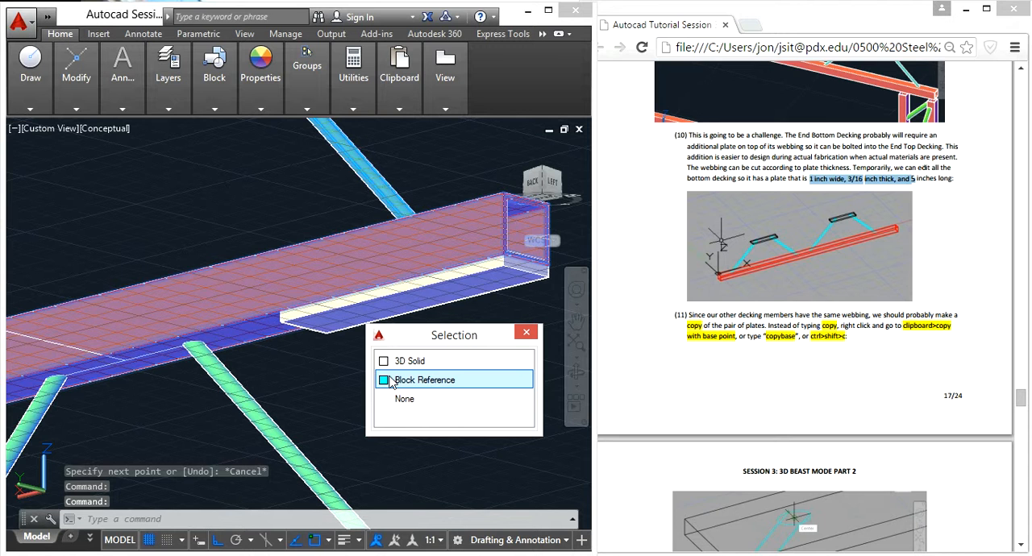
left_click(399, 361)
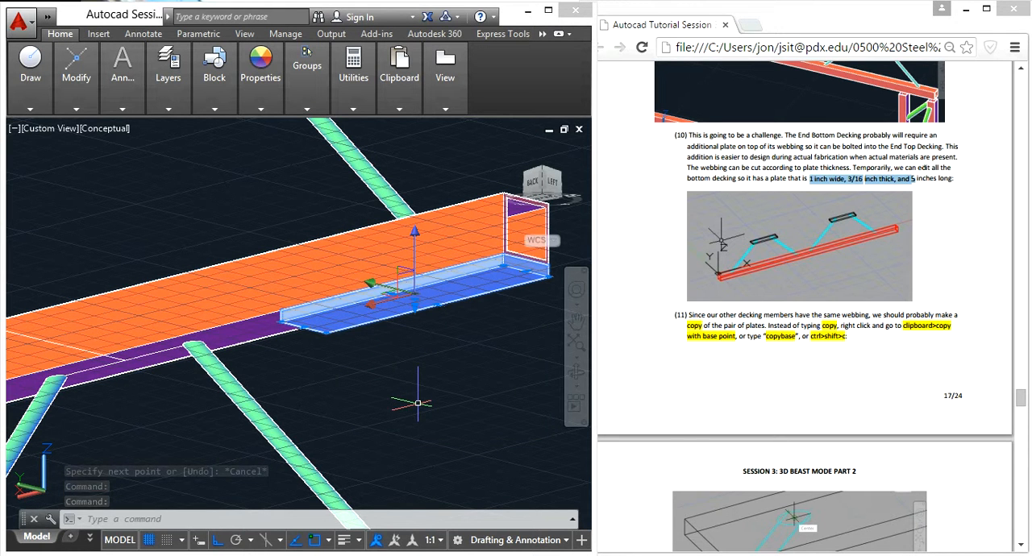
type("m")
key("Return")
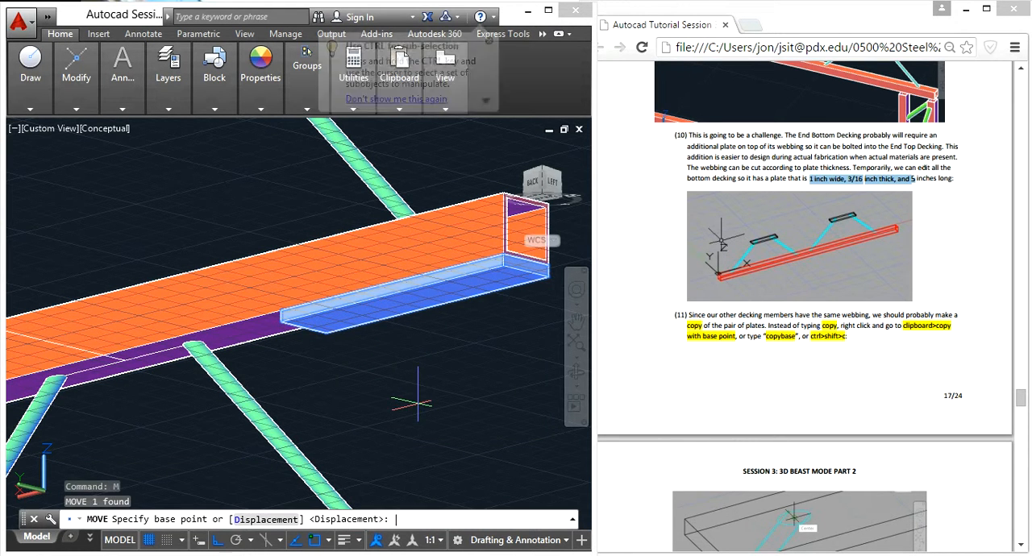
left_click(392, 283)
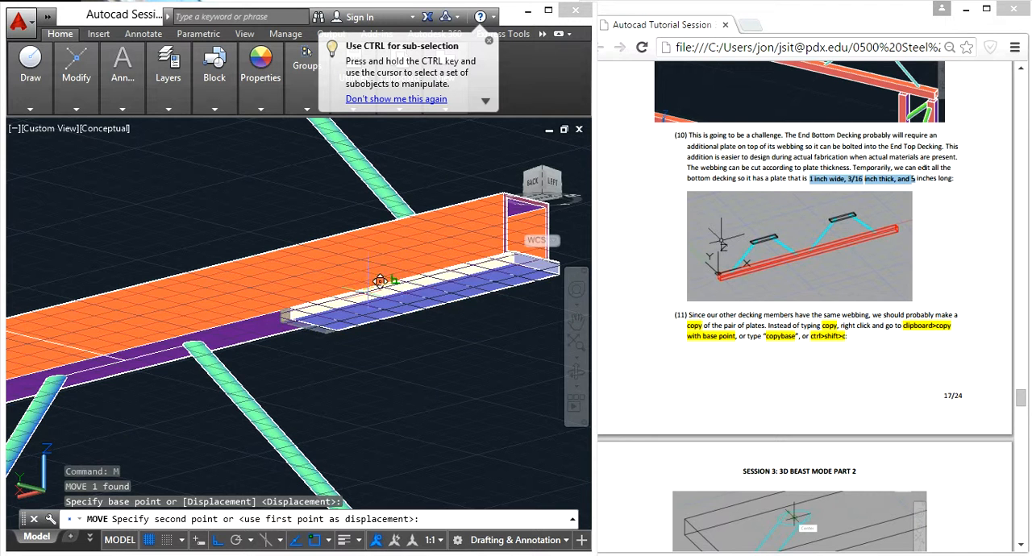
left_click(100, 356)
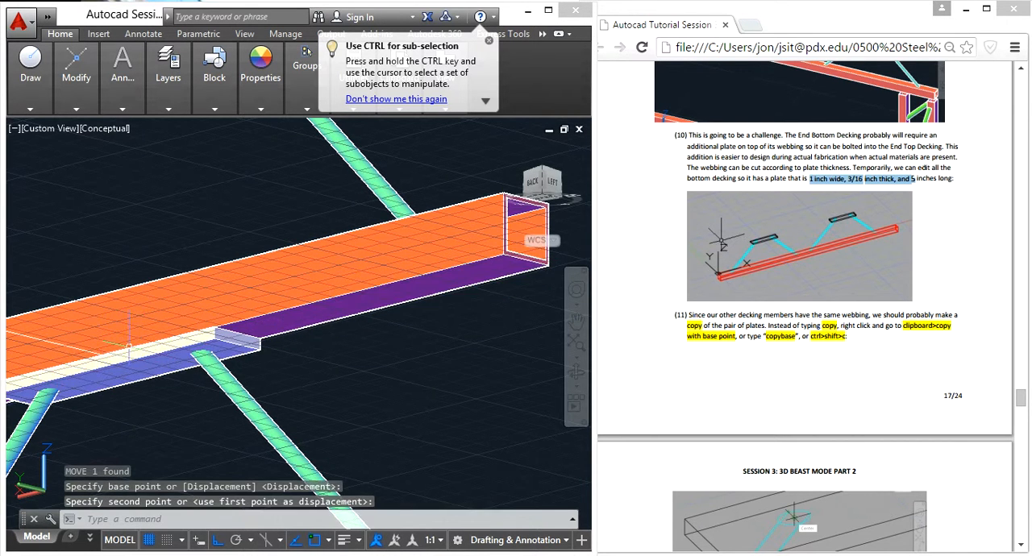
- Delete the perpendicular helper line above the webbing pair
scroll(143, 351, "down", 5)
middle_click_drag(145, 351, 294, 378)
scroll(293, 377, "up", 5)
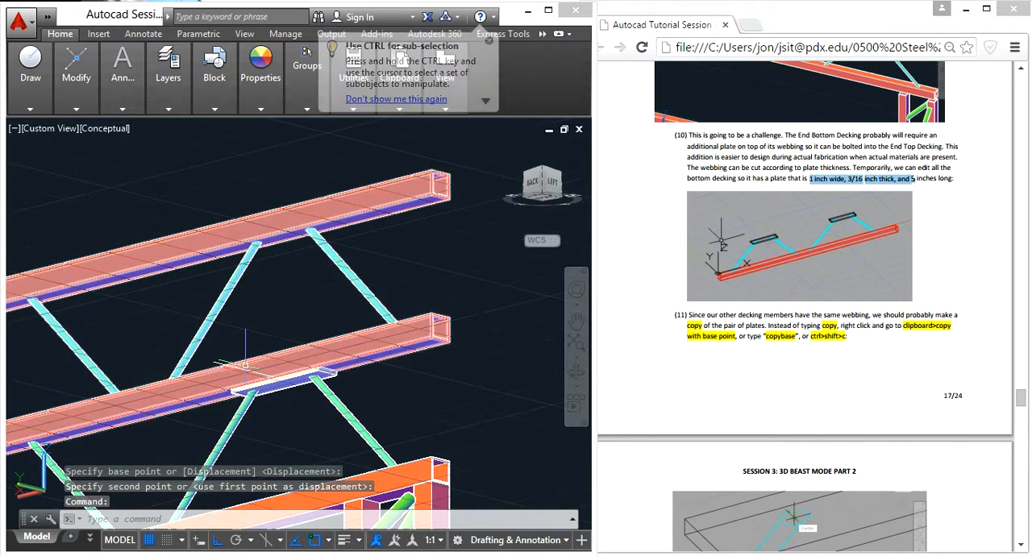
key("Escape")
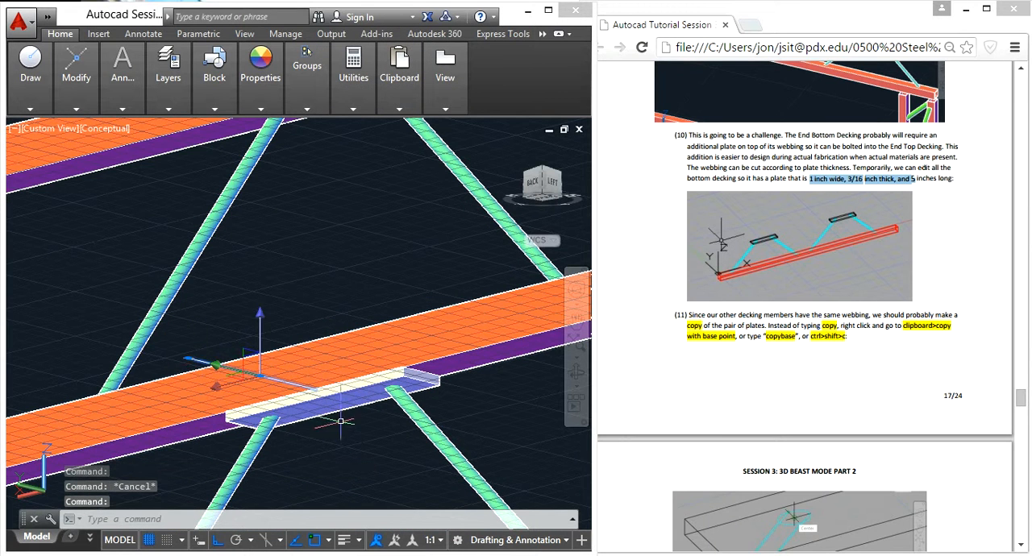
key("Delete")
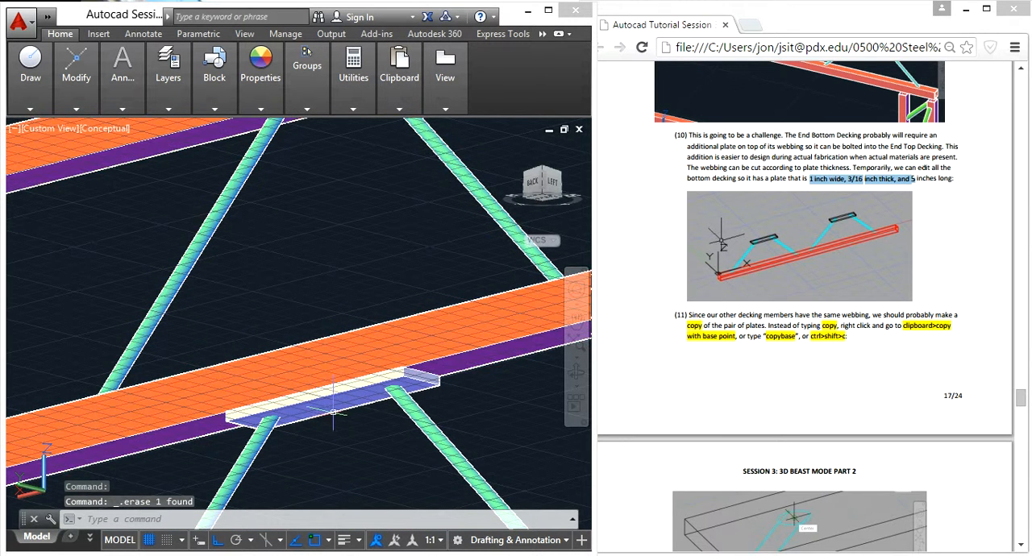
- Copy the plate to the clipboard with a base point, picking the endpoint at the top of the adjoining webbing
left_click(331, 410)
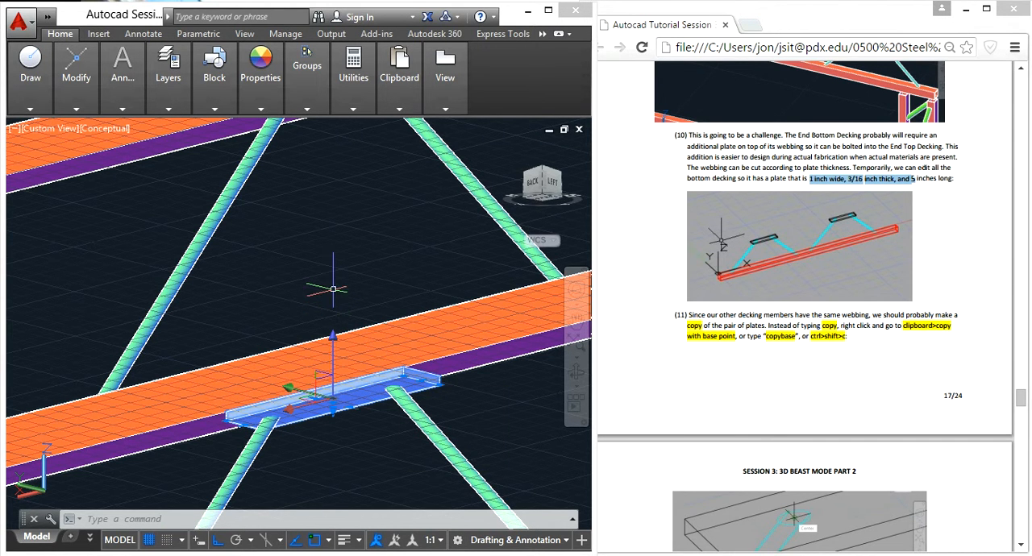
right_click(355, 387)
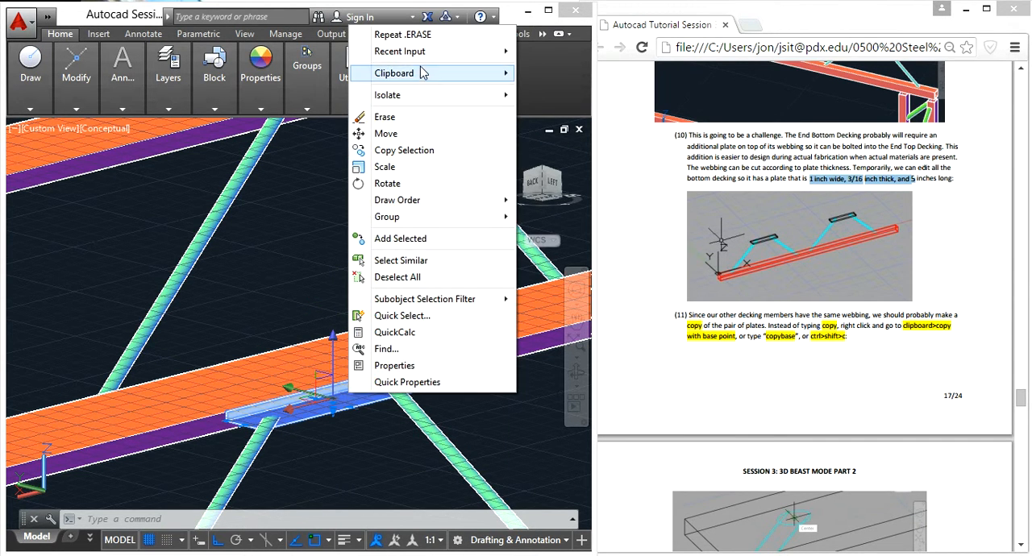
mouse_move(422, 72)
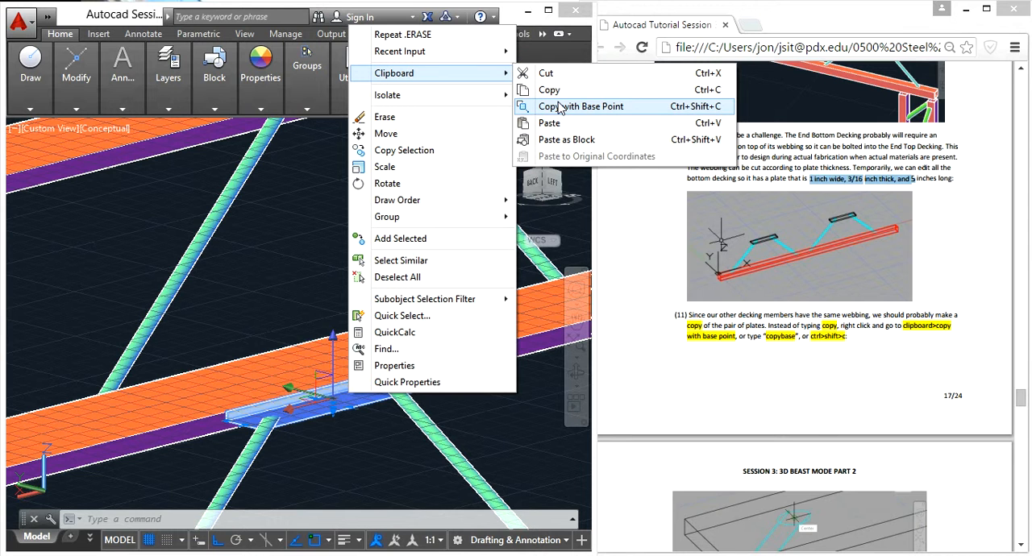
left_click(707, 108)
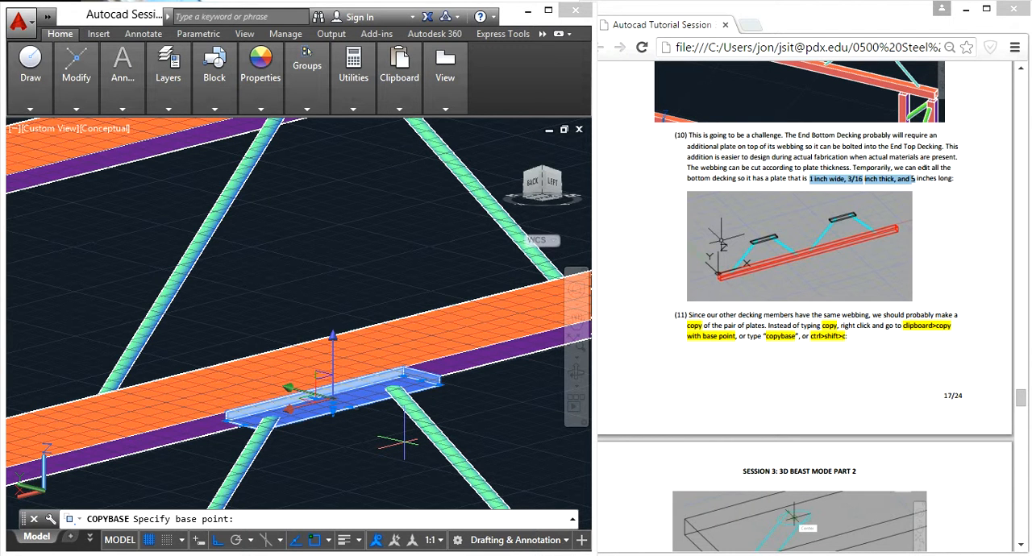
scroll(410, 385, "up", 5)
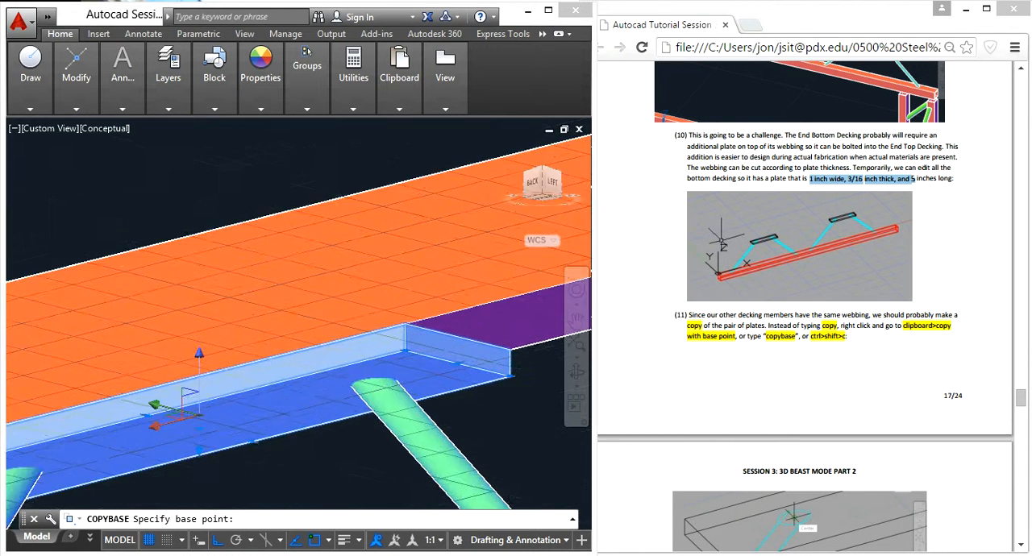
scroll(360, 426, "down", 8)
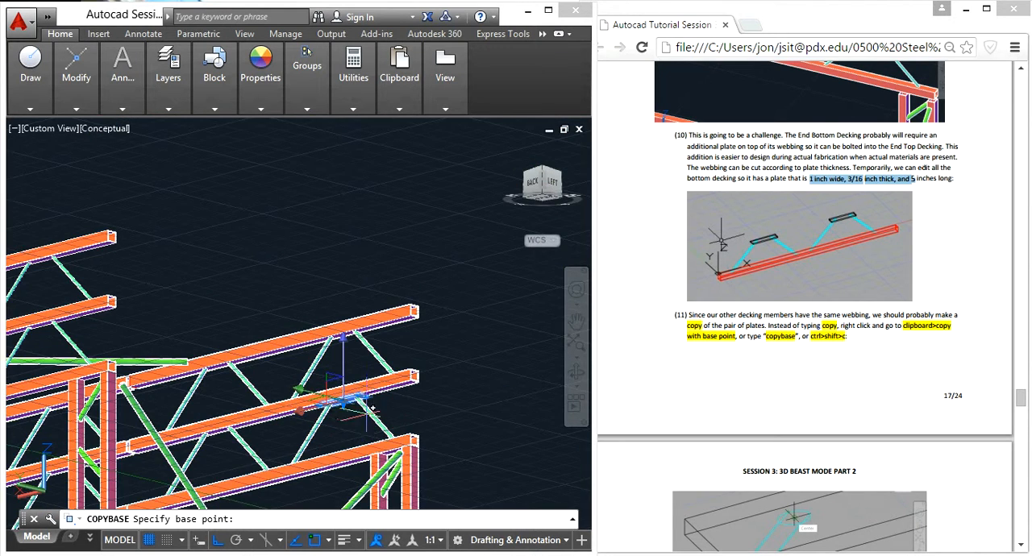
scroll(402, 391, "up", 6)
middle_click_drag(433, 391, 178, 298, "shift")
middle_click_drag(325, 292, 314, 246, "shift")
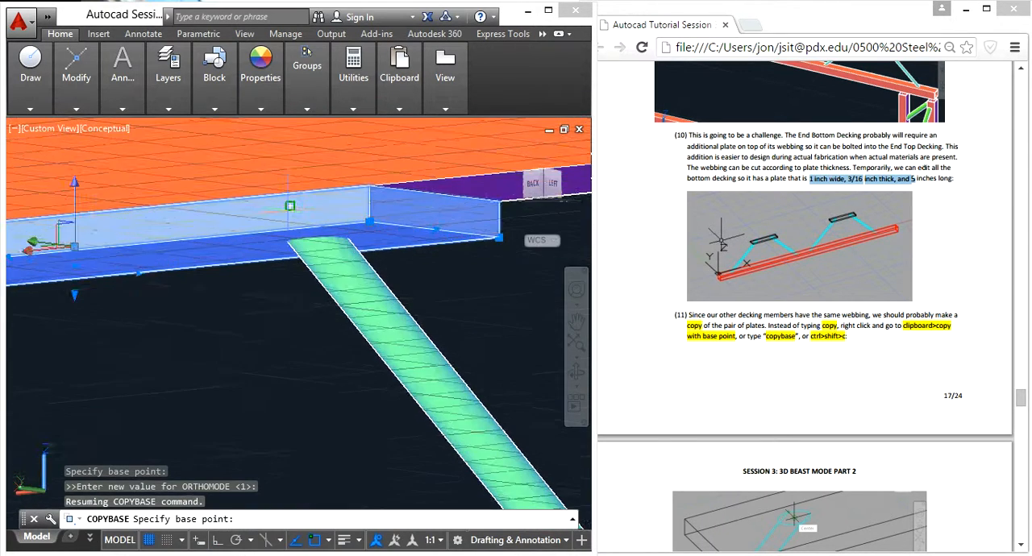
scroll(290, 207, "up", 3)
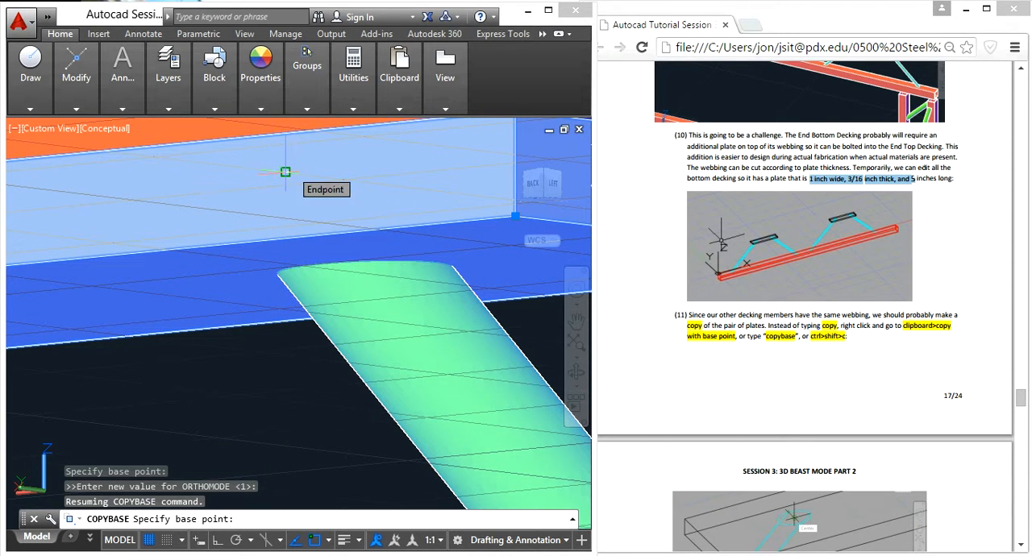
left_click(286, 171)
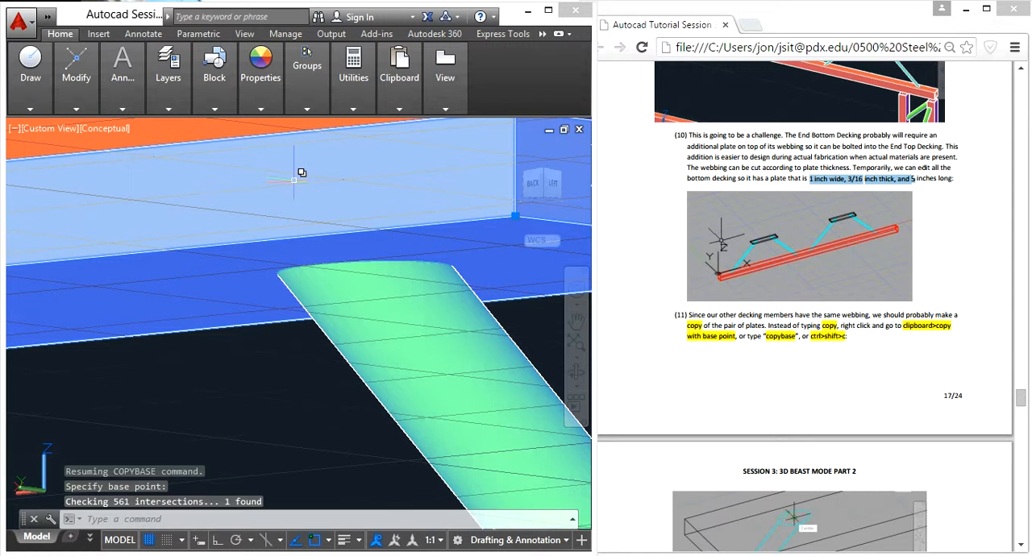
- Delete the original plate and the helper line connecting the top ends of the webbing pair
scroll(254, 304, "down", 3)
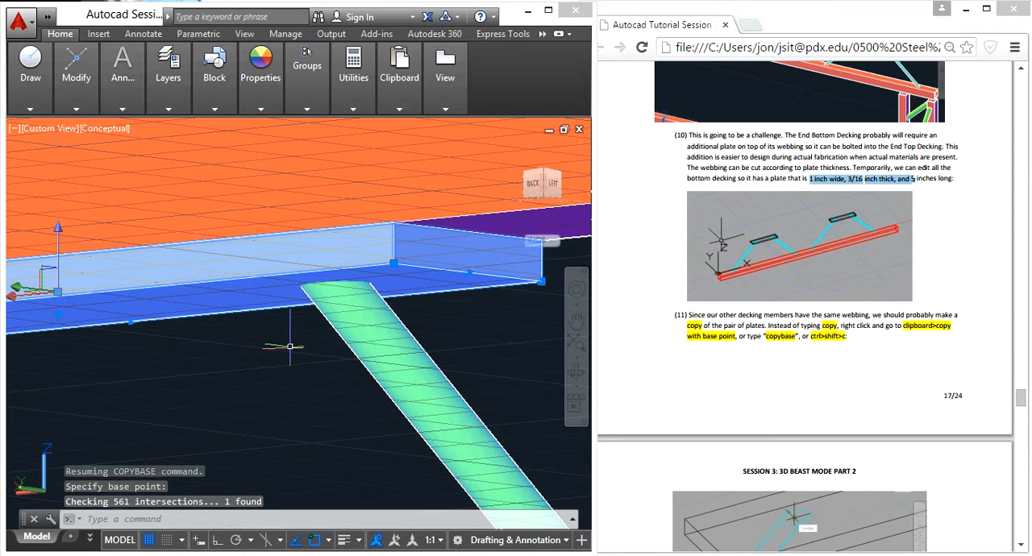
key("Delete")
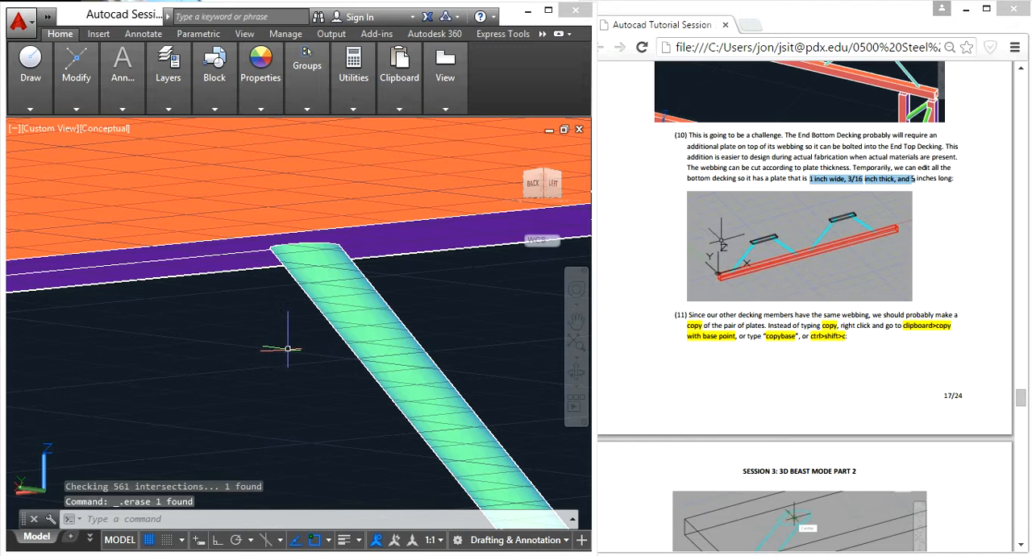
left_click(229, 257)
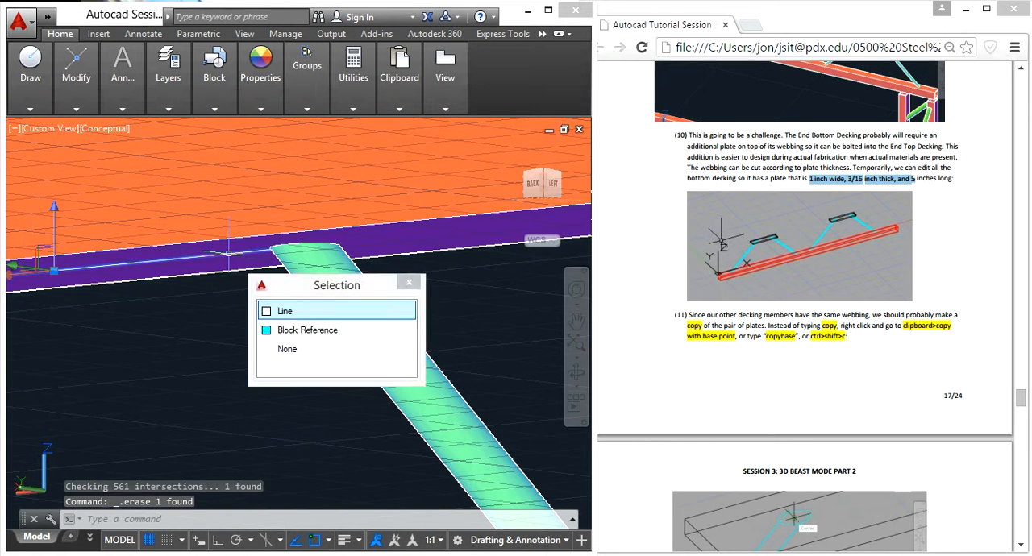
key("Delete")
scroll(229, 258, "down", 3)
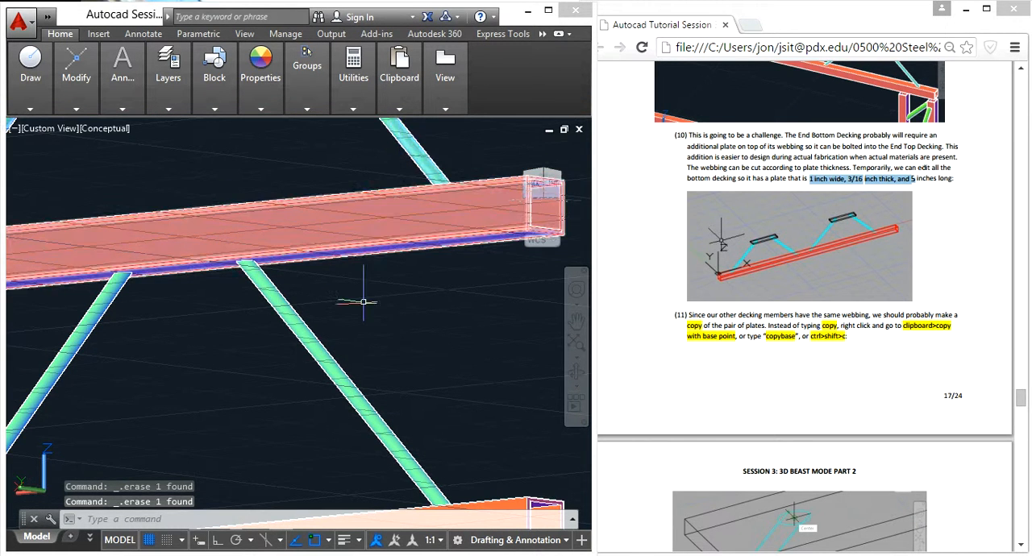
- Open the End Bottom Decking block below the beam in the Block Editor with BEDIT and orbit it to a 3D view
left_click(331, 364)
type("bed")
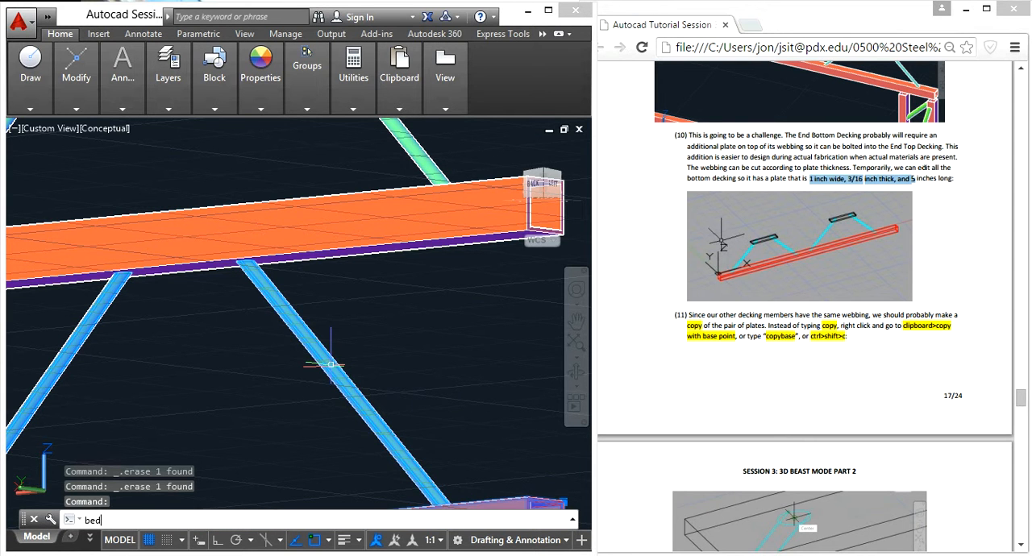
type("i")
key("Return")
left_click(392, 452)
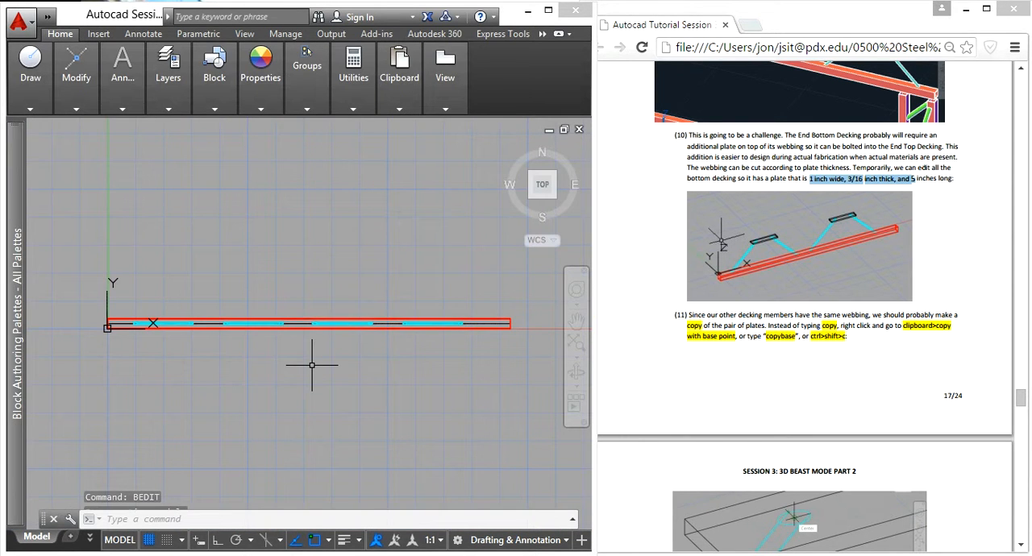
middle_click_drag(357, 469, 283, 197, "shift")
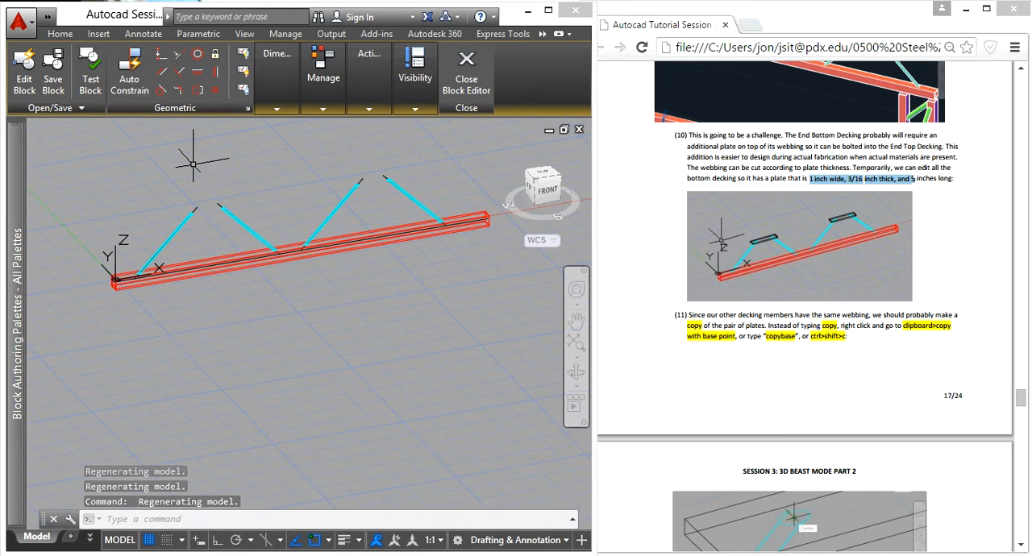
- Paste the copied plate onto the first webbing pair, inserting it at the top end of the pair's first webbing
key("ctrl+v")
scroll(192, 161, "up", 5)
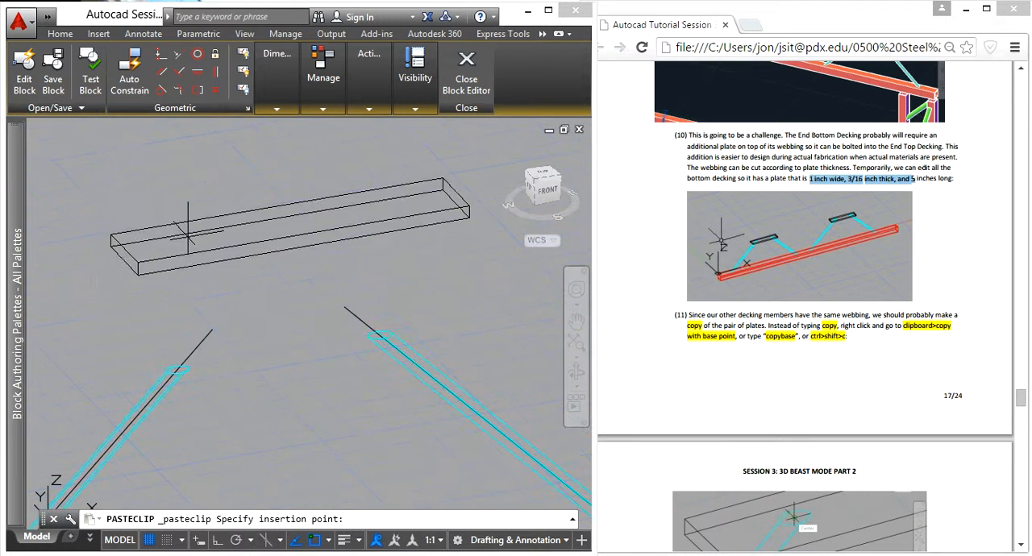
left_click(171, 378)
scroll(171, 378, "down", 3)
scroll(266, 347, "up", 1)
scroll(225, 323, "down", 2)
- Paste a second plate onto the other webbing pair, inserting it at the center of that pair's first webbing end
key("ctrl+v")
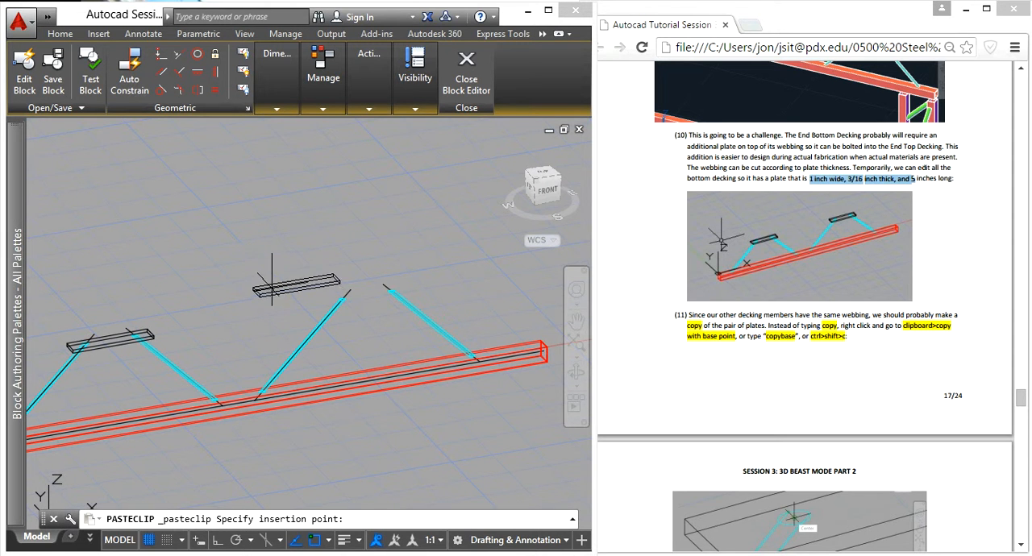
scroll(339, 323, "up", 3)
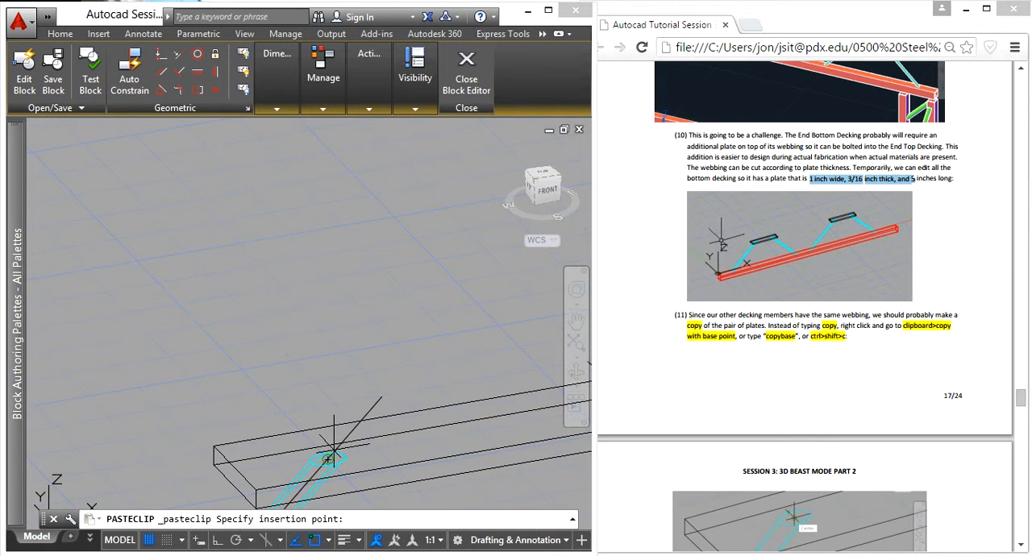
left_click(329, 456)
scroll(329, 456, "down", 3)
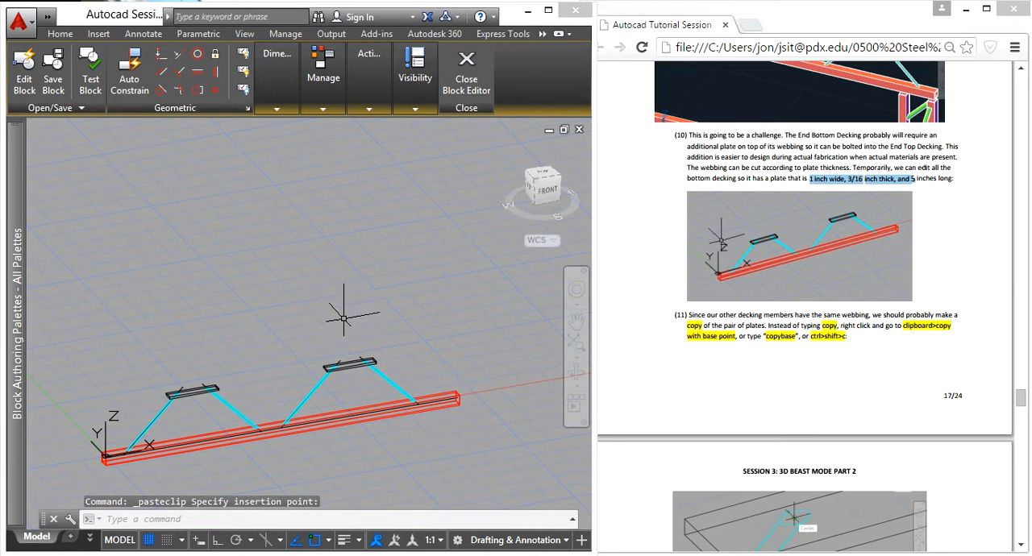
- Close the Block Editor and save the changes to End Bottom Decking
left_click(466, 74)
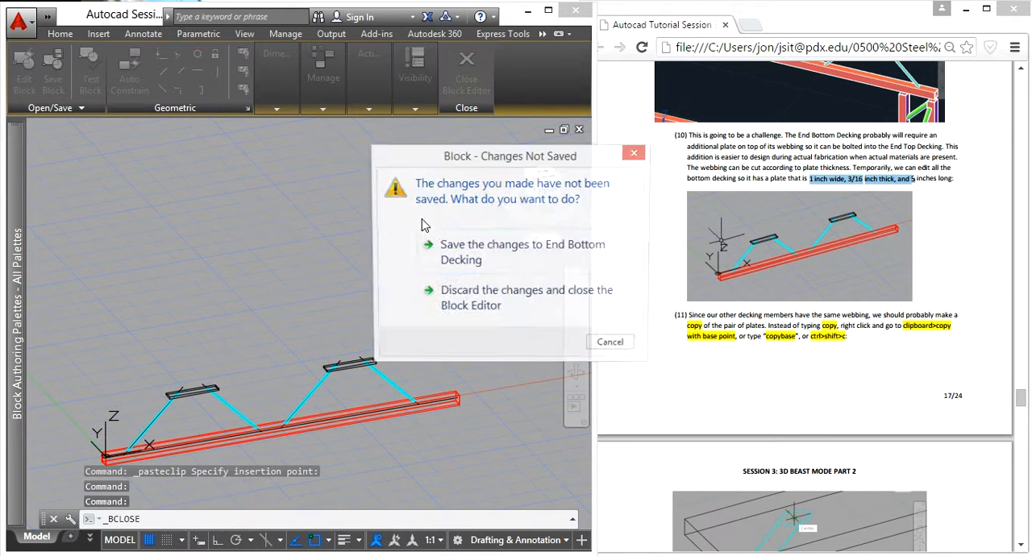
left_click(487, 254)
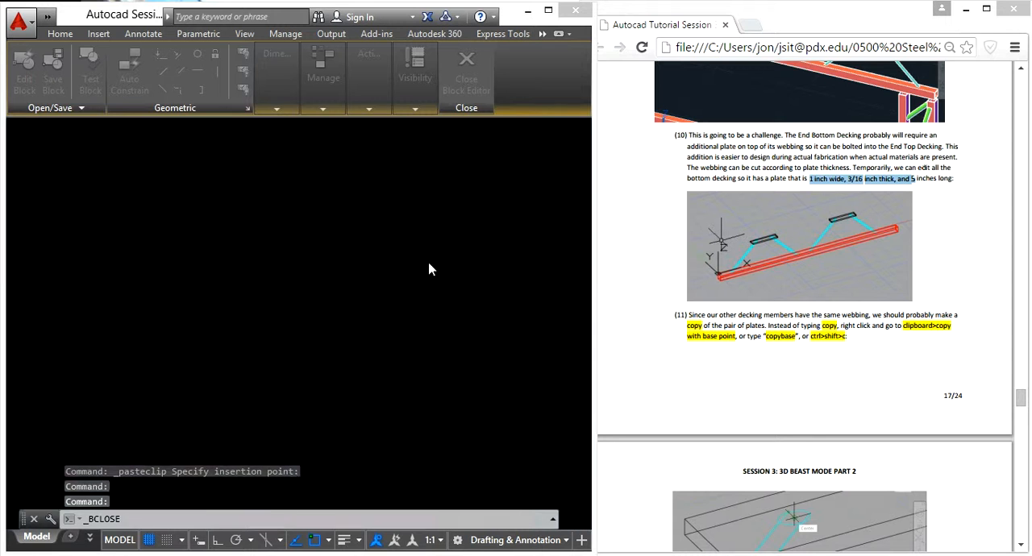
scroll(198, 262, "down", 4)
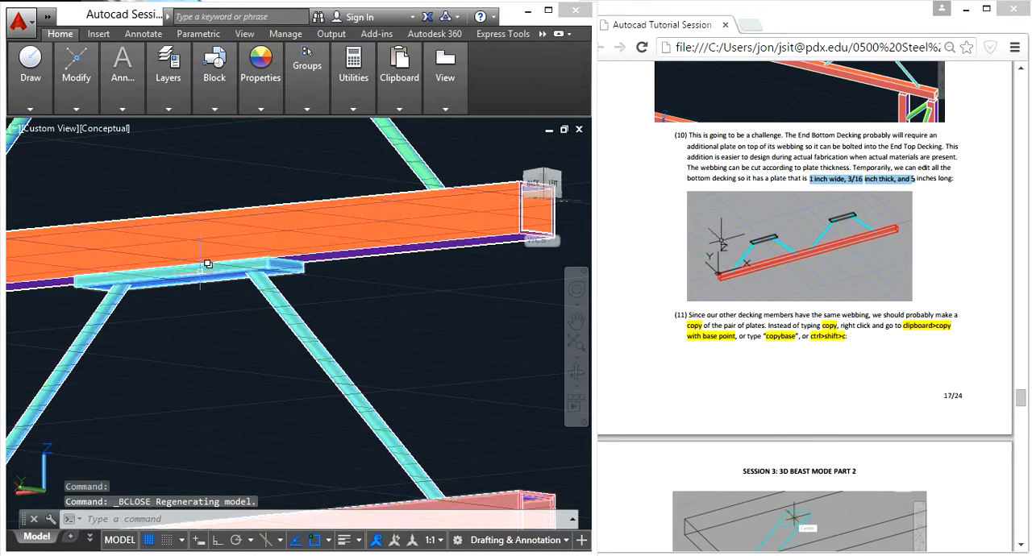
- Examine how the new plates sit between the webbing ends and the underside of the end decking beam
scroll(241, 267, "up", 4)
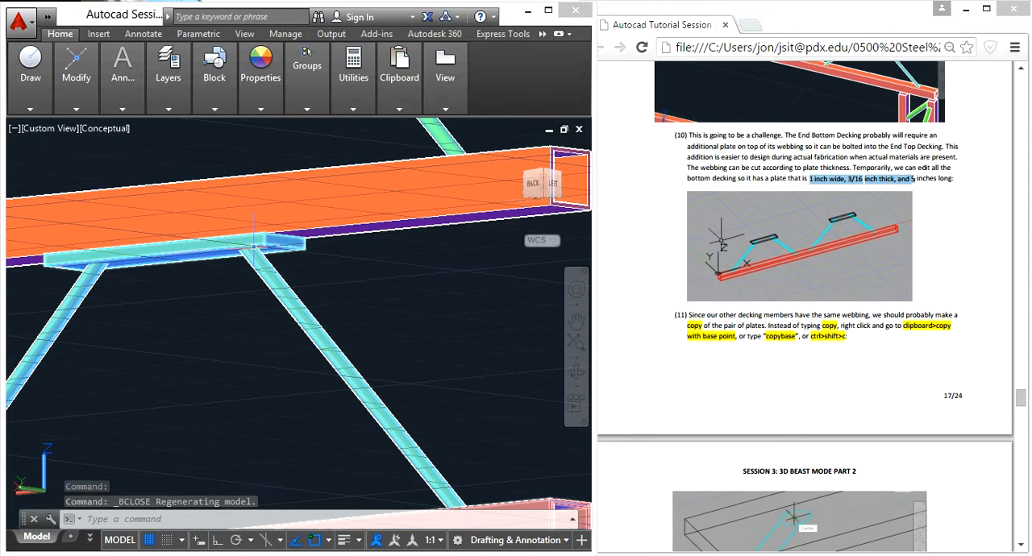
scroll(263, 258, "down", 3)
scroll(207, 286, "down", 6)
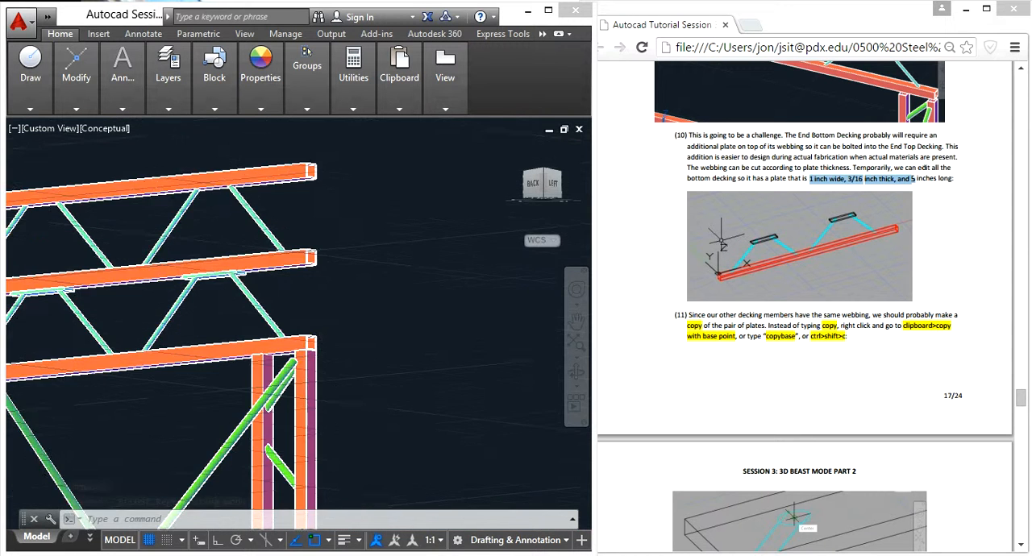
middle_click_drag(242, 298, 278, 314)
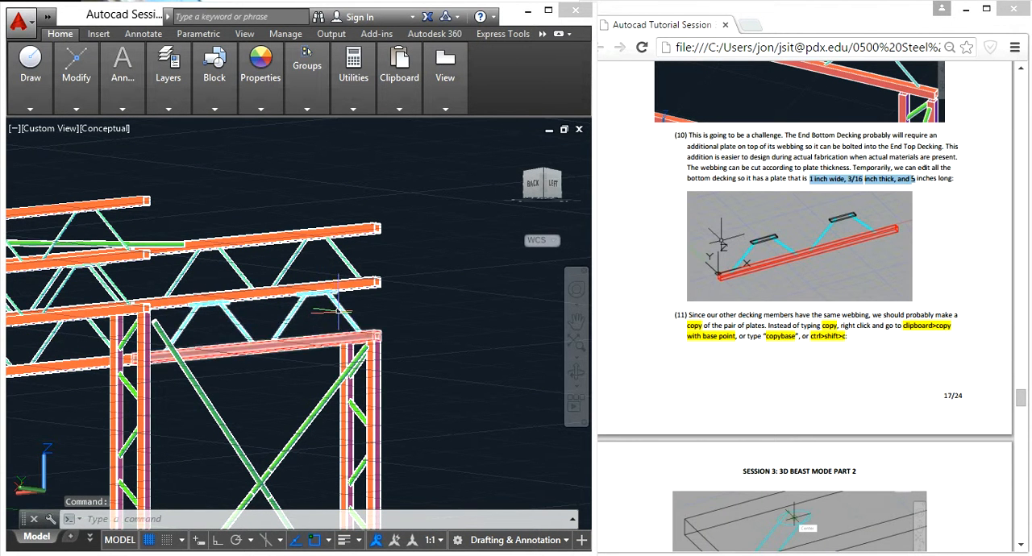
scroll(339, 310, "up", 7)
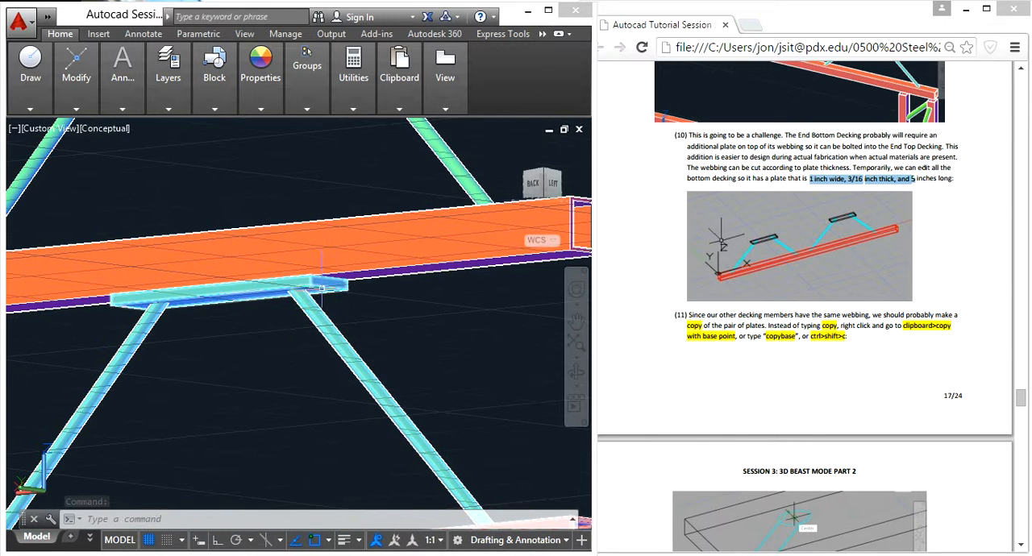
scroll(286, 290, "up", 4)
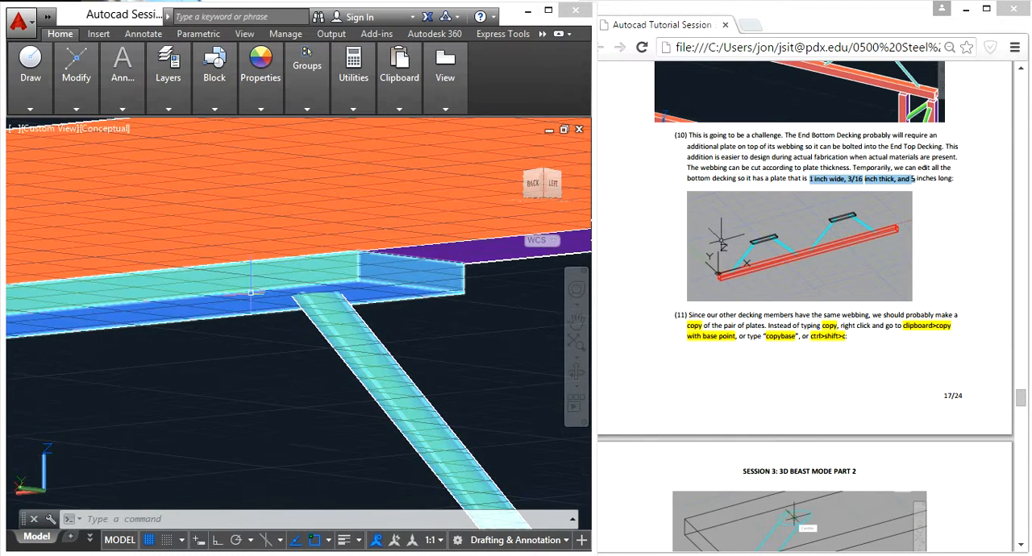
scroll(225, 292, "down", 2)
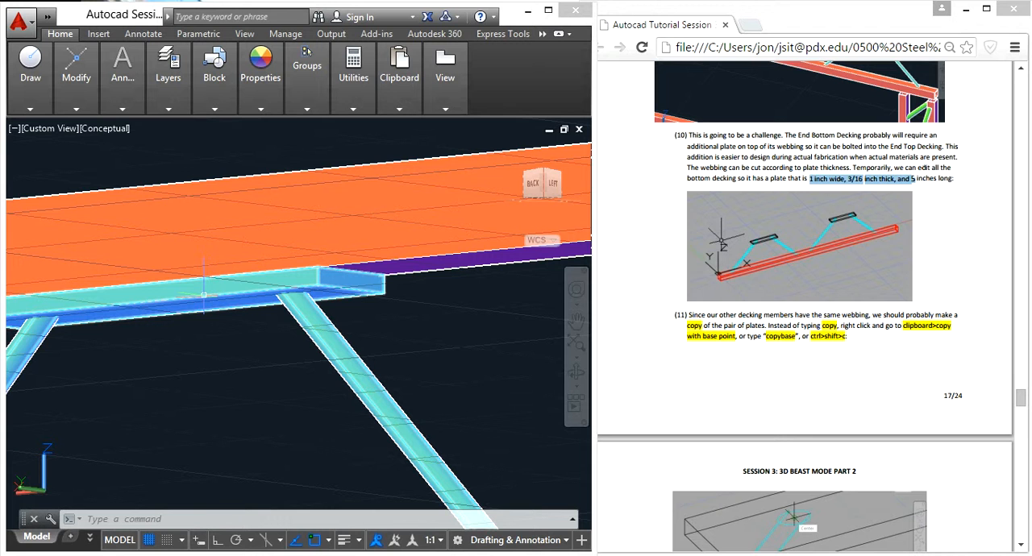
middle_click_drag(202, 293, 183, 284, "shift")
scroll(185, 284, "up", 2)
scroll(186, 291, "down", 2)
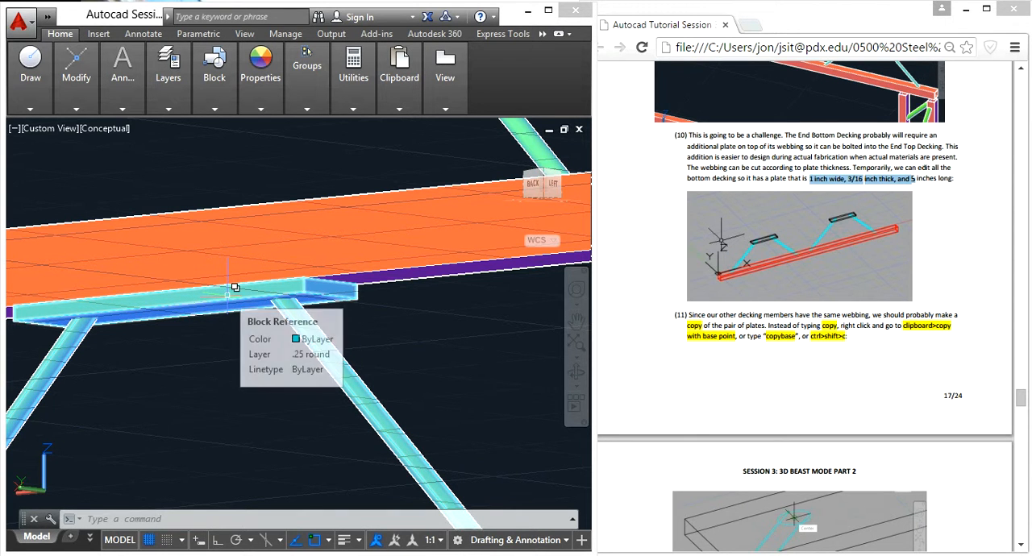
middle_click_drag(235, 287, 108, 379, "shift")
scroll(129, 219, "down", 4)
middle_click_drag(400, 331, 336, 446)
- Switch to the tutorial document in the browser and read instructions 12 to 15 on pasting plates into the bottom decking
left_click(757, 361)
scroll(771, 350, "down", 6)
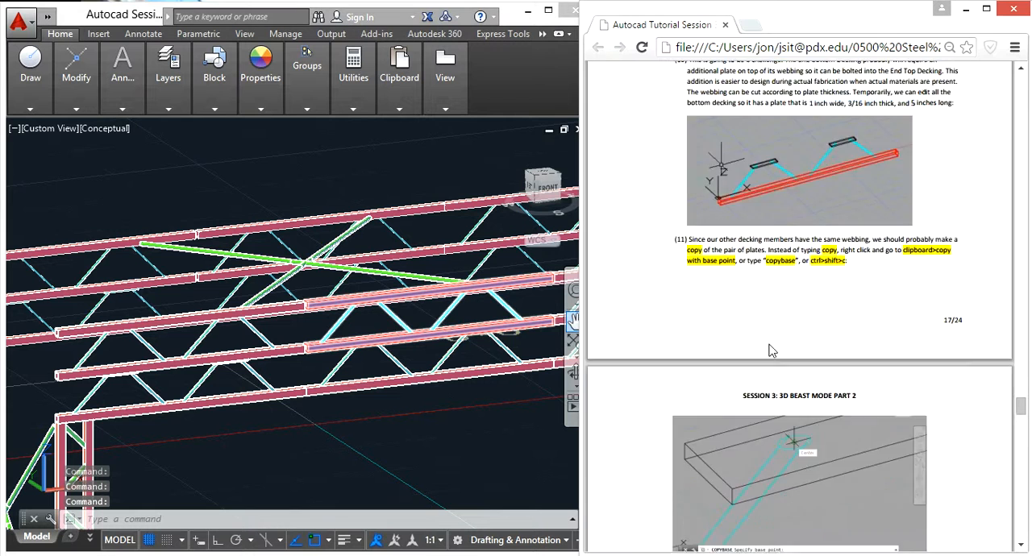
scroll(772, 338, "down", 2)
scroll(770, 332, "up", 2)
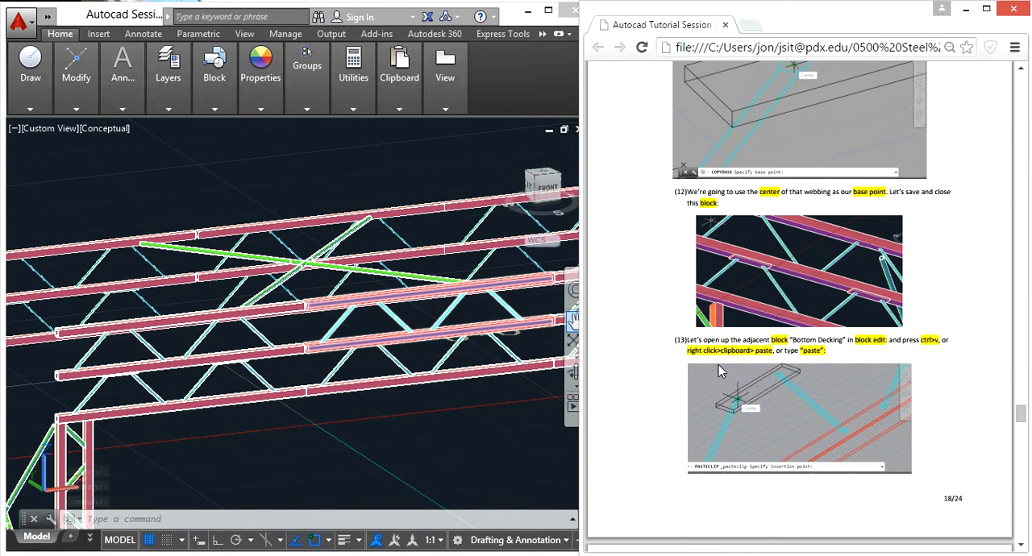
scroll(713, 368, "down", 5)
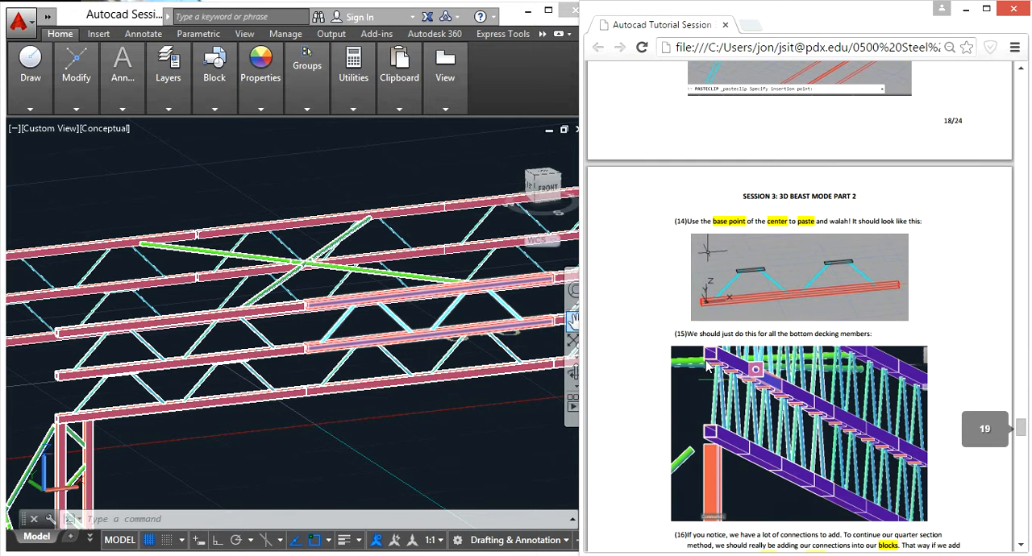
- Return to AutoCAD, clear the current selection and zoom in on the joint between adjacent decking members
left_click(323, 423)
key("Escape")
key("Escape")
key("Escape")
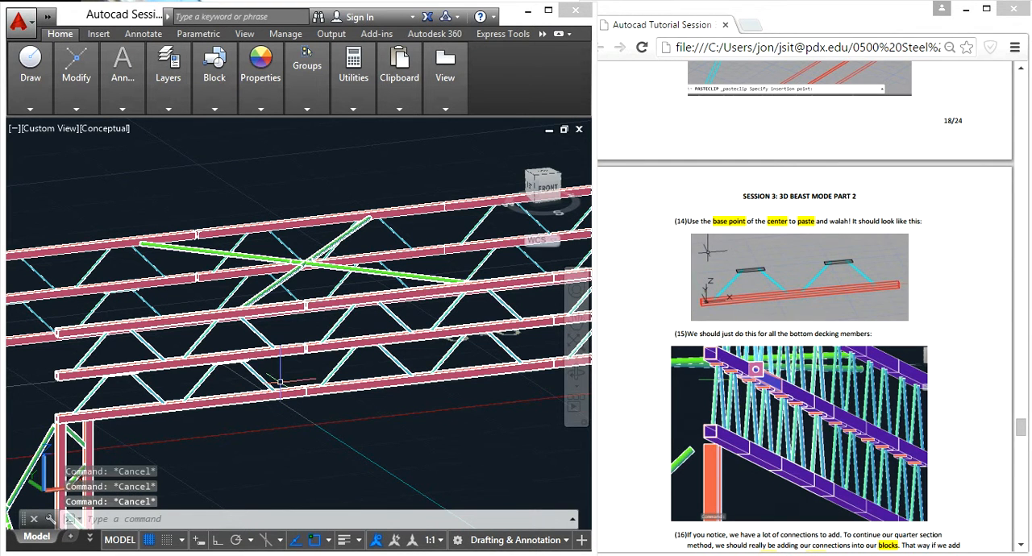
scroll(309, 287, "up", 6)
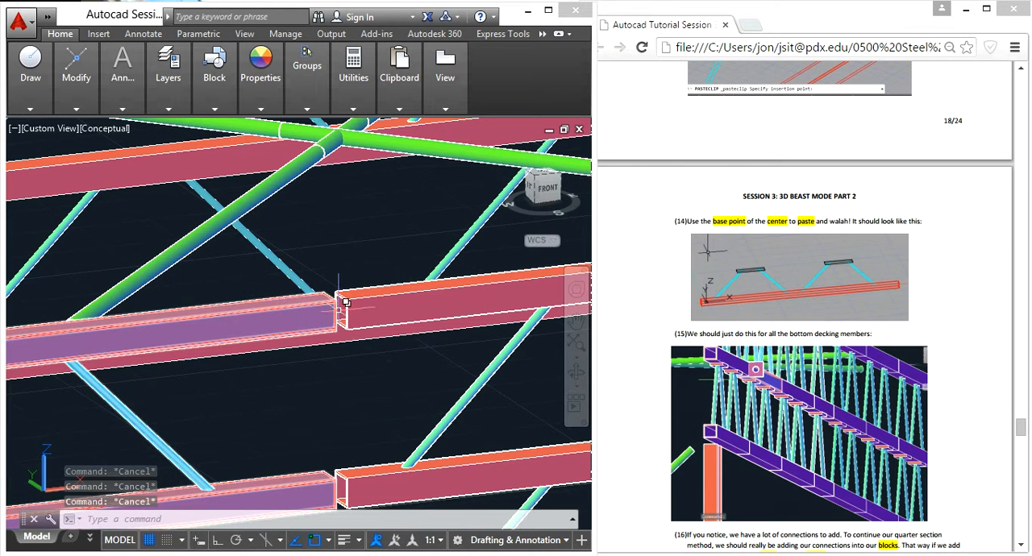
- Read instructions 16 to 18 in the tutorial document on adding A connections within the End Top Decking block
scroll(339, 316, "down", 4)
scroll(339, 316, "down", 6)
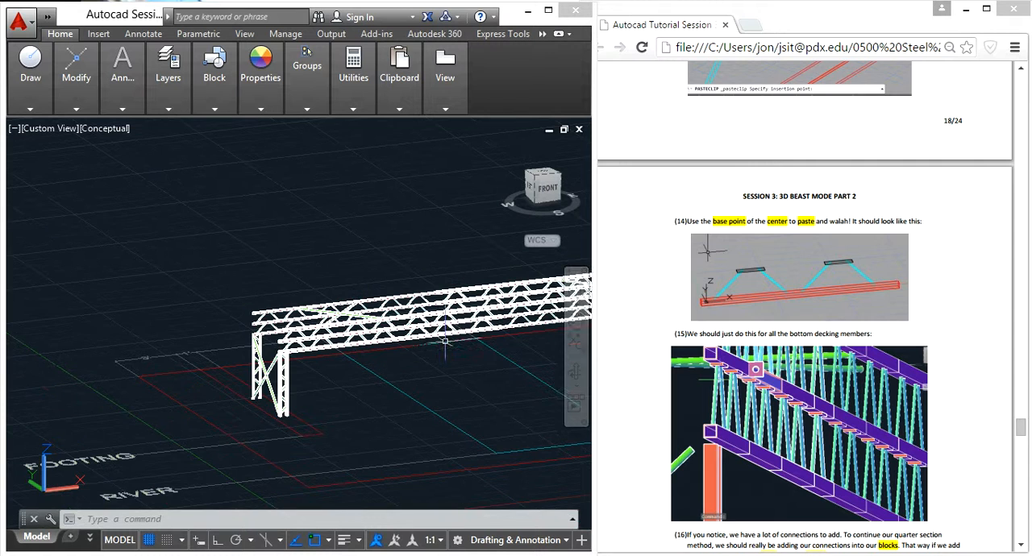
left_click(988, 349)
scroll(979, 353, "down", 8)
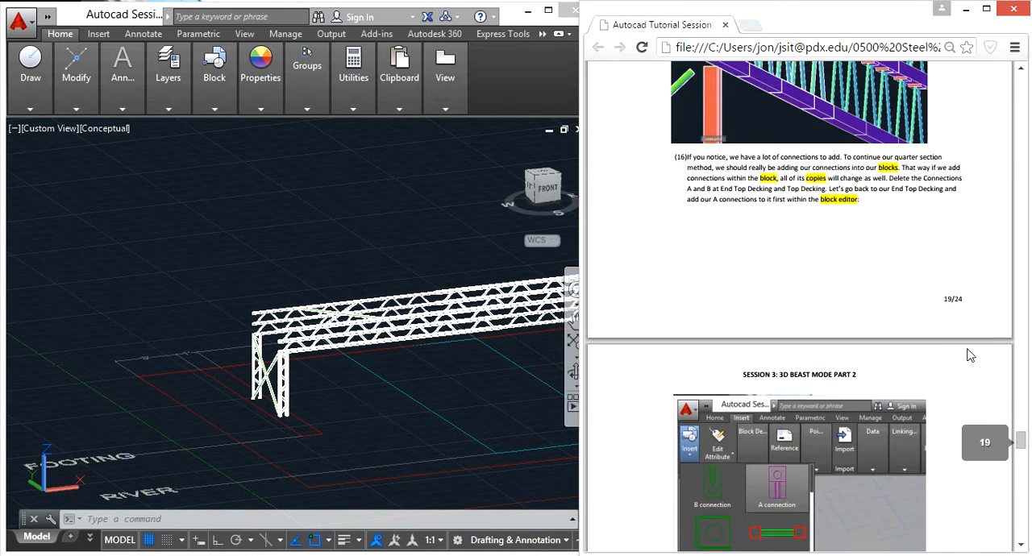
scroll(970, 356, "down", 3)
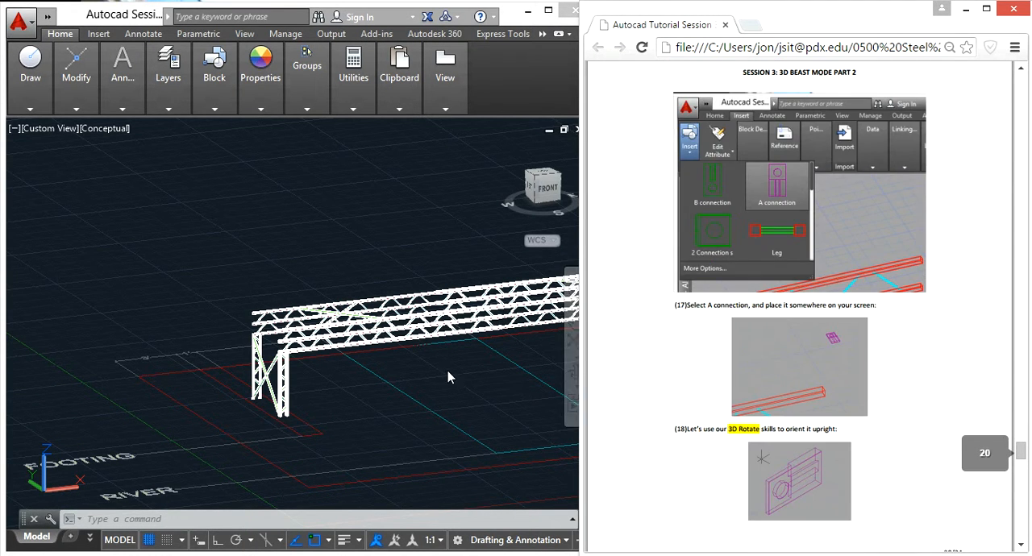
- Return to AutoCAD and open the End Top Decking block in the Block Editor
left_click(449, 376)
scroll(379, 351, "up", 5)
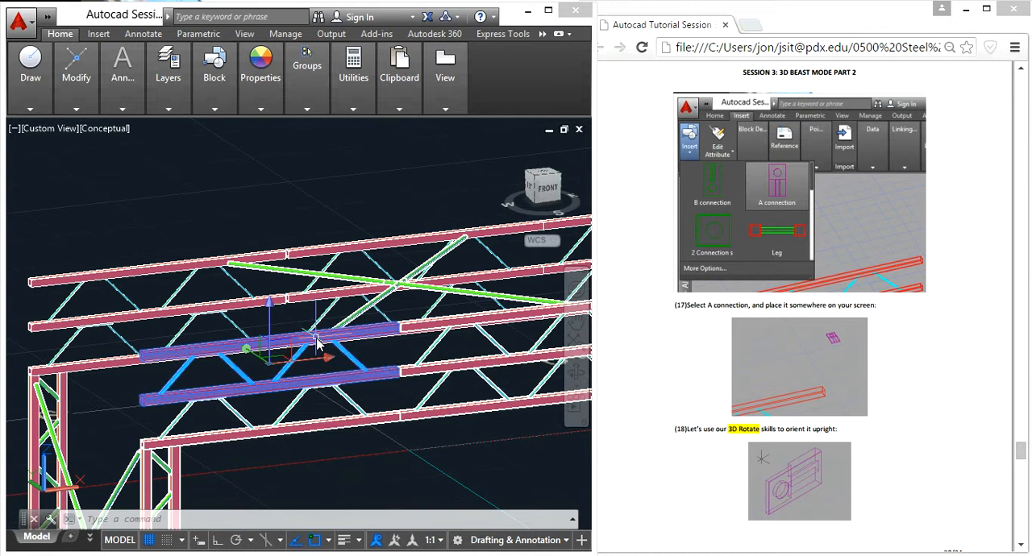
left_click(317, 343)
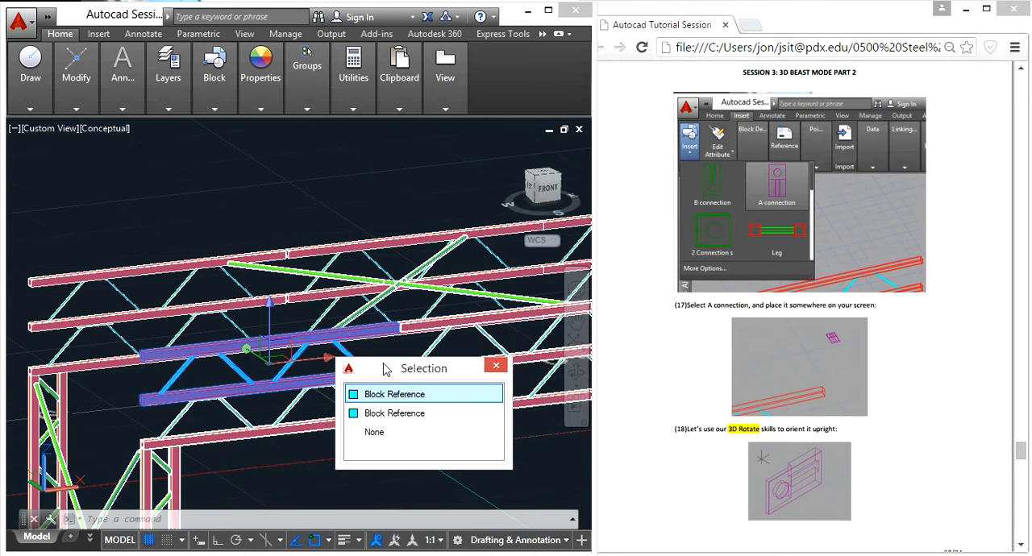
left_click(405, 395)
type("bedi")
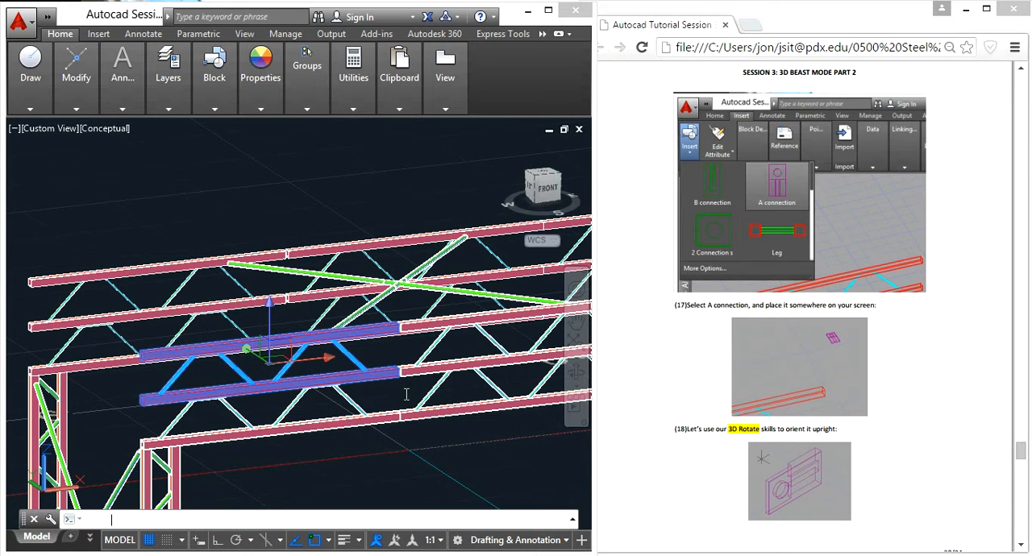
left_click(390, 450)
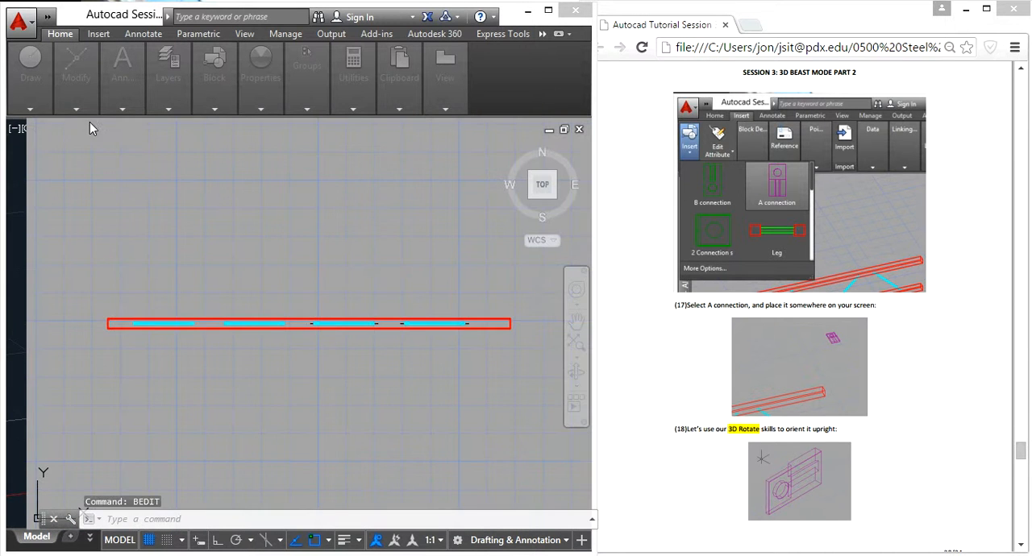
- Insert the A connection block in the empty space beside the decking member
left_click(60, 34)
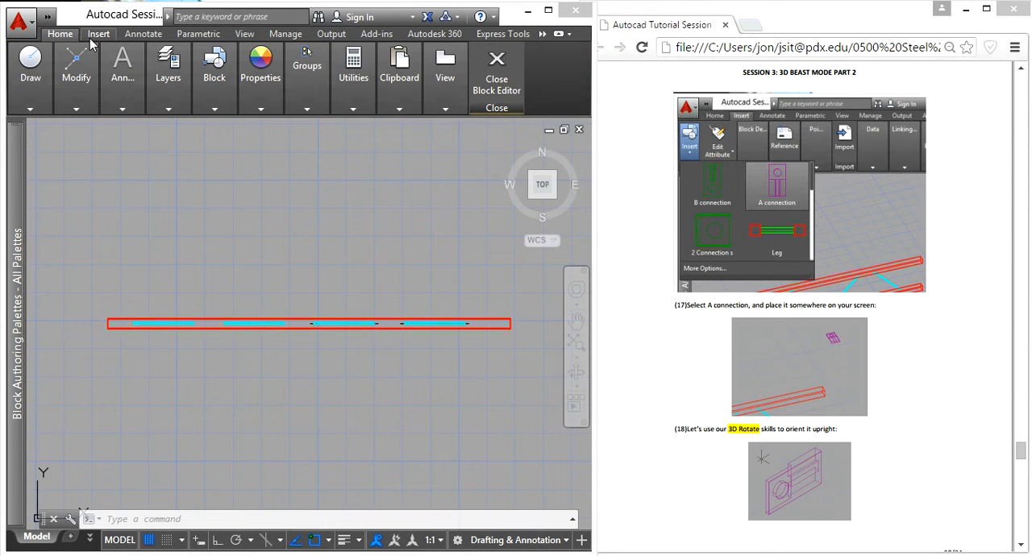
left_click(90, 38)
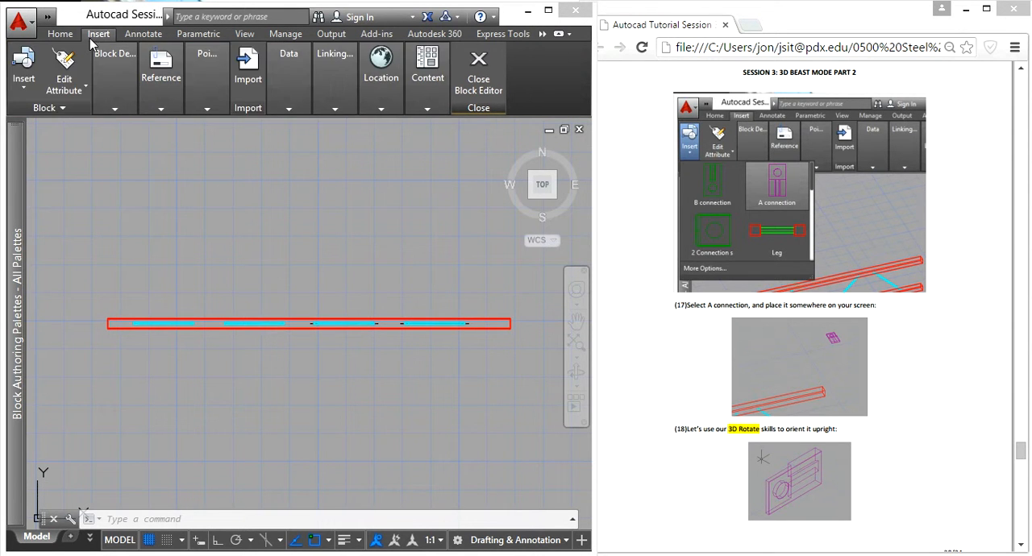
left_click(31, 84)
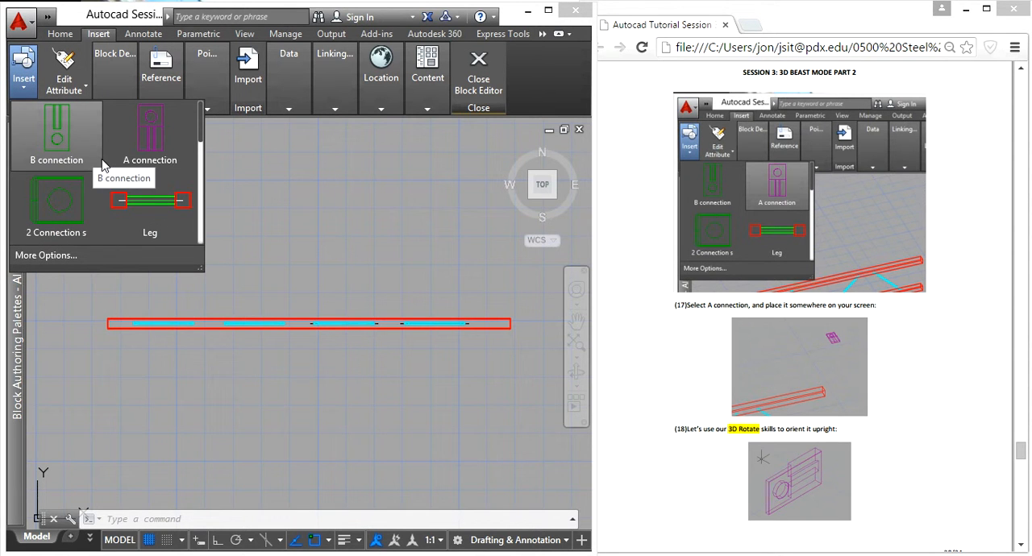
left_click(146, 142)
left_click(240, 259)
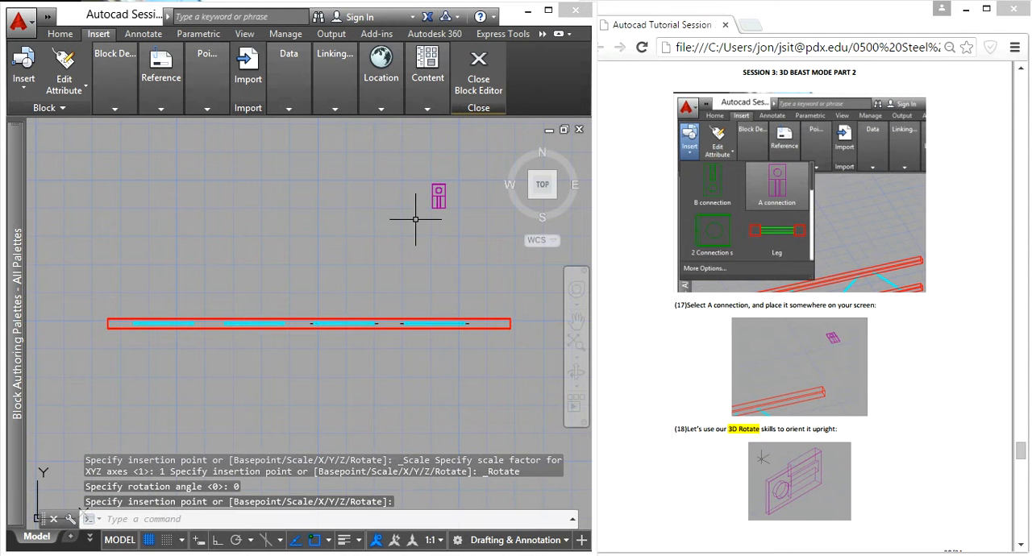
- Select the inserted A connection, then close the Block Editor and discard the changes to End Top Decking
middle_click_drag(240, 260, 468, 129, "shift")
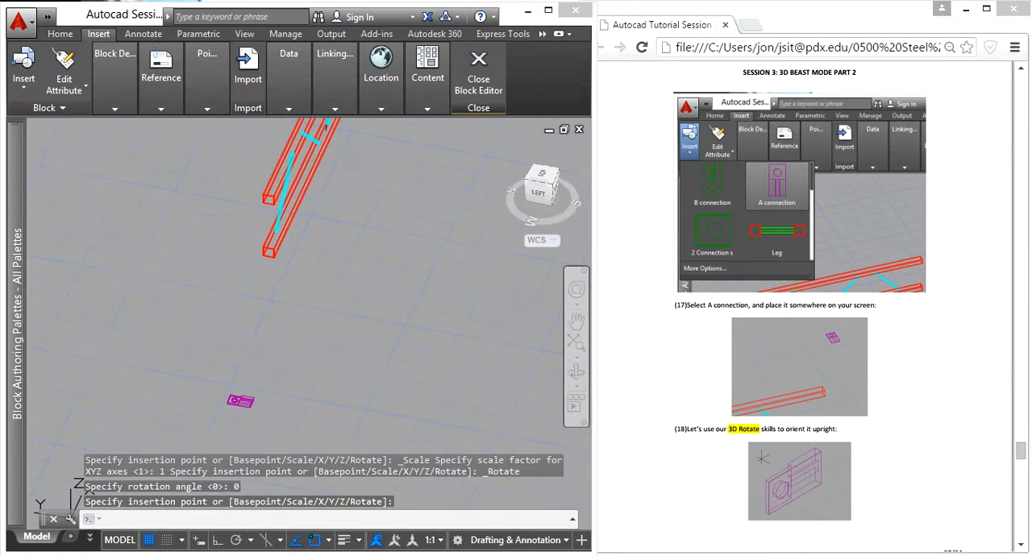
scroll(207, 415, "up", 5)
scroll(362, 415, "up", 4)
middle_click_drag(362, 415, 338, 415, "shift")
scroll(346, 334, "down", 8)
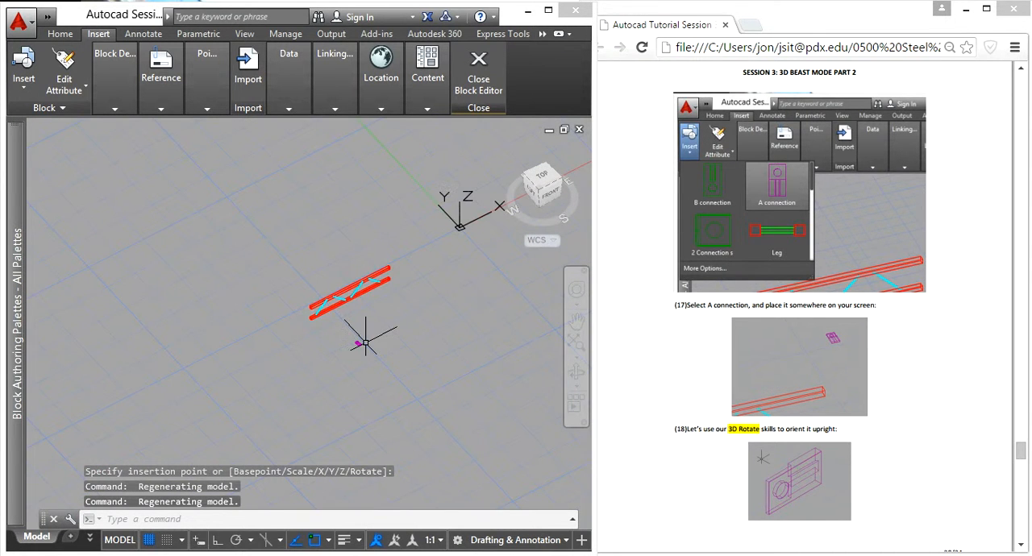
scroll(362, 345, "up", 6)
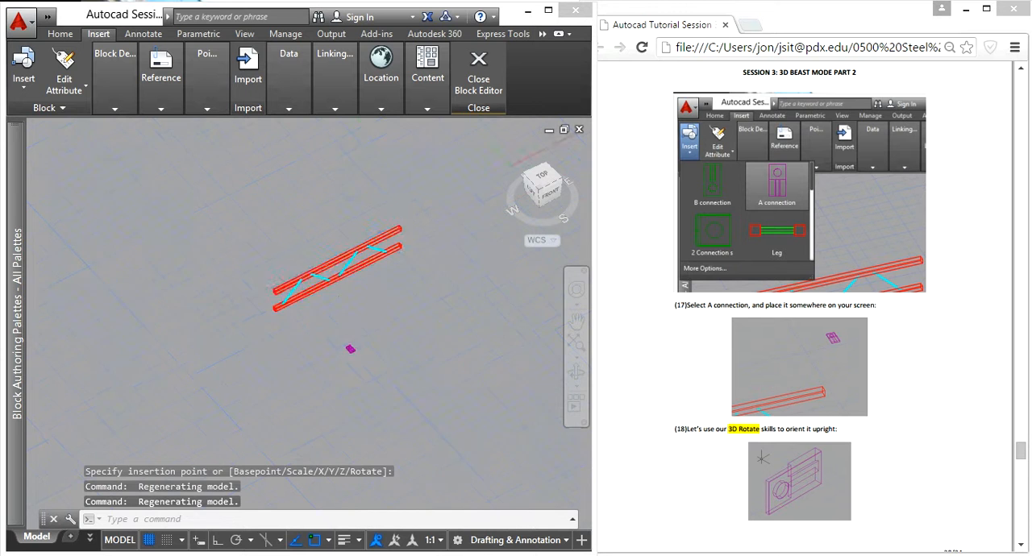
left_click(341, 376)
left_click(486, 81)
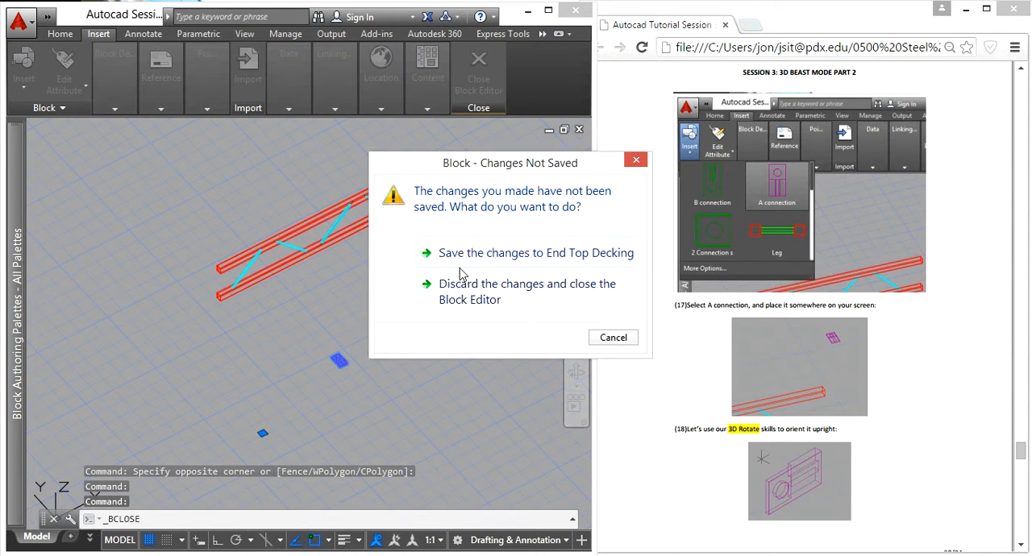
left_click(481, 284)
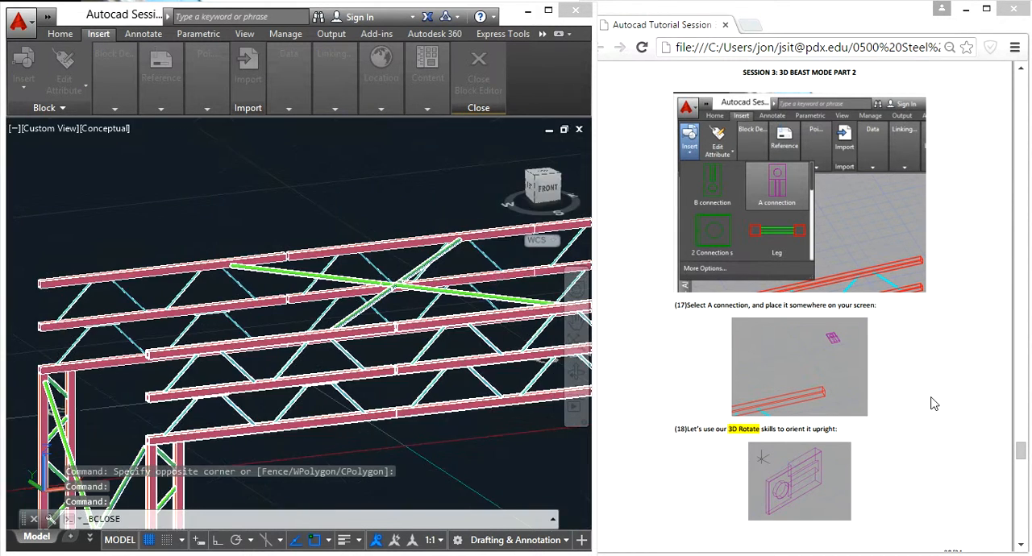
- Read instruction 19 in the tutorial document on making connection blocks for each HSS size and choosing their base points
left_click(919, 391)
scroll(917, 388, "down", 5)
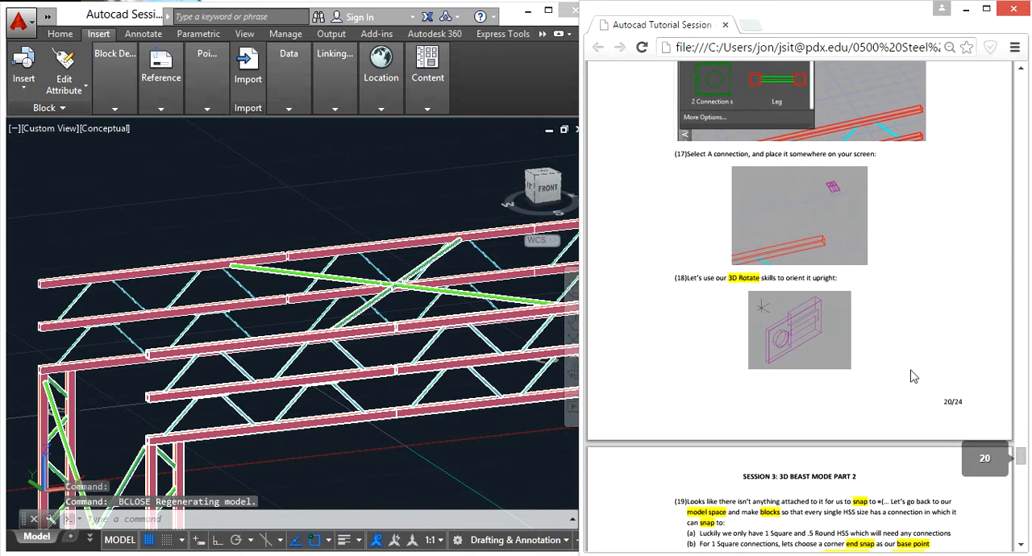
scroll(912, 377, "down", 7)
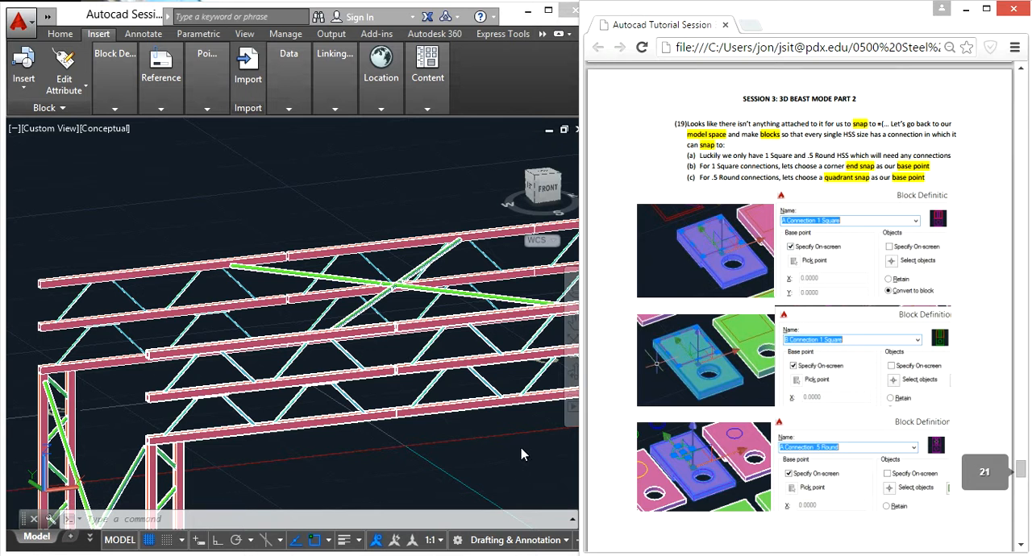
- Return to the AutoCAD model and locate the row of connection plates beyond the bridge's far footing
scroll(463, 325, "down", 6)
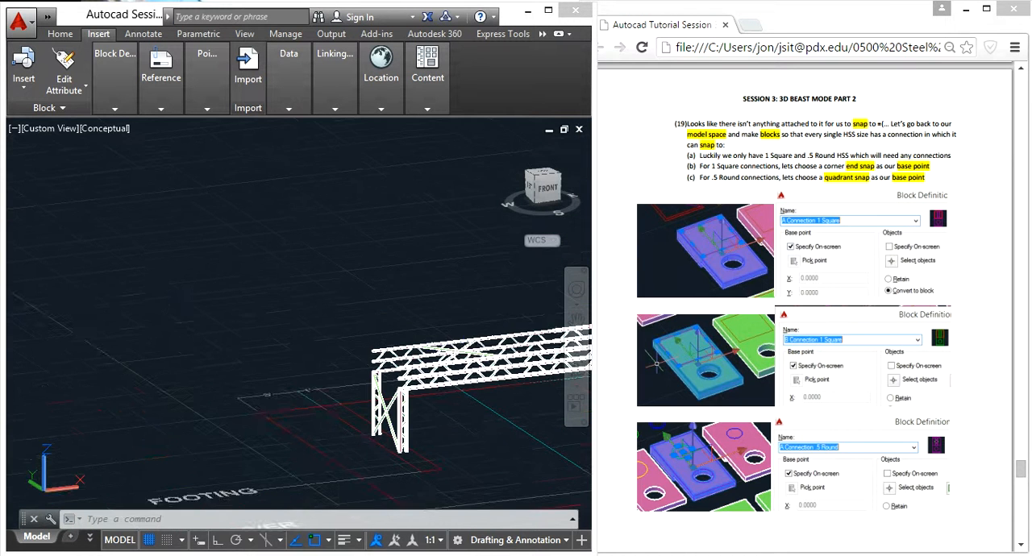
middle_click_drag(464, 326, 166, 283)
key("Escape")
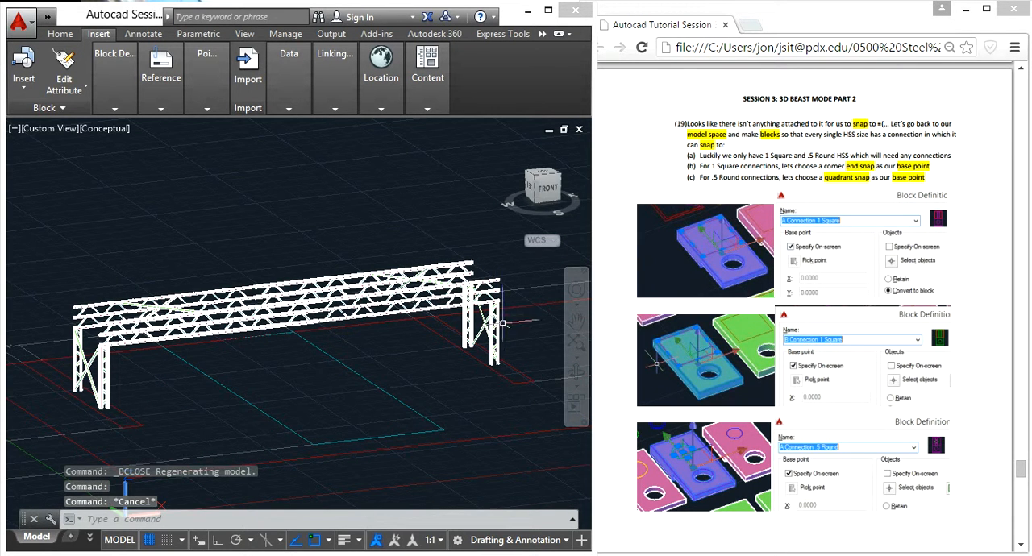
middle_click_drag(517, 347, 312, 322)
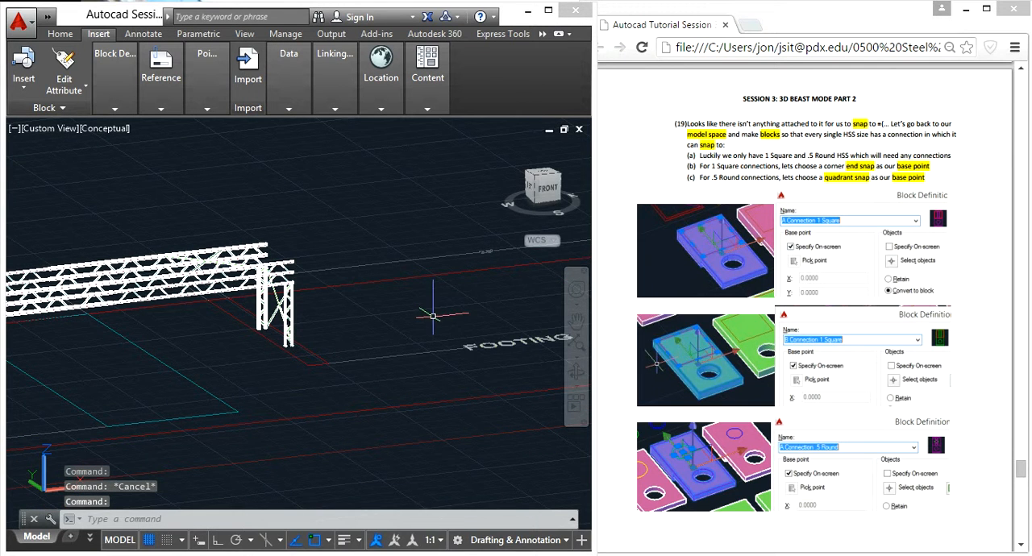
middle_click_drag(474, 315, 284, 325)
scroll(445, 307, "down", 2)
middle_click_drag(487, 313, 313, 288)
key("Escape")
key("Escape")
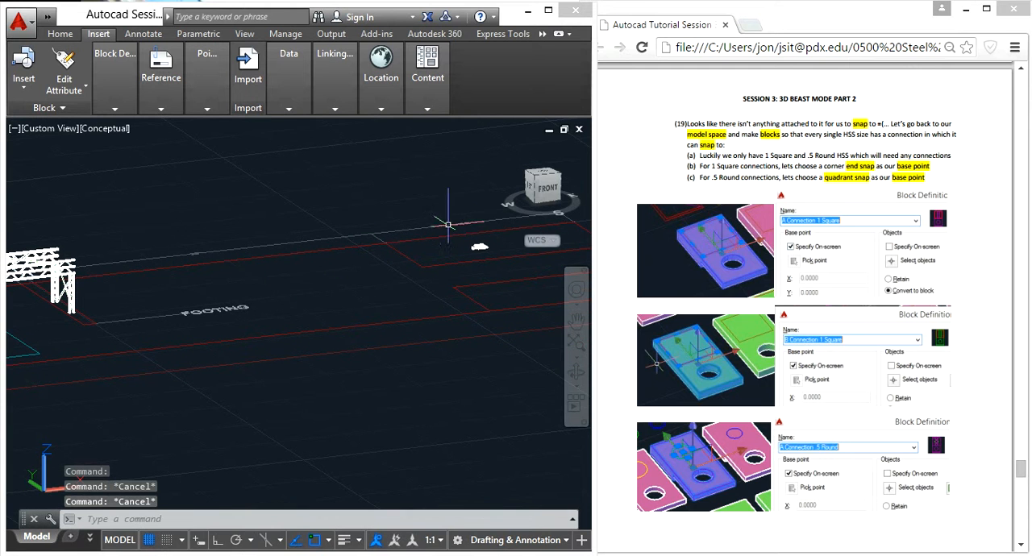
scroll(495, 237, "up", 8)
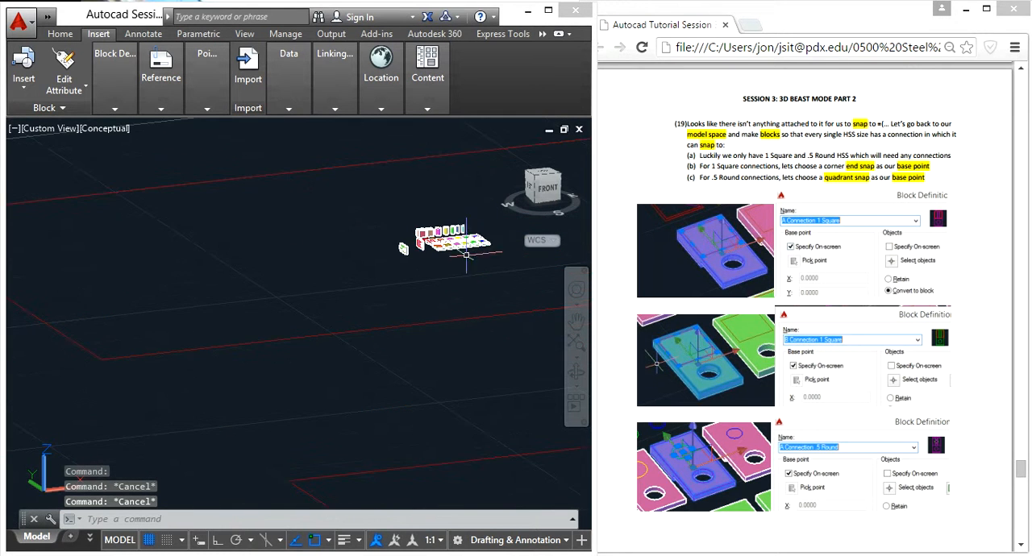
scroll(408, 267, "up", 8)
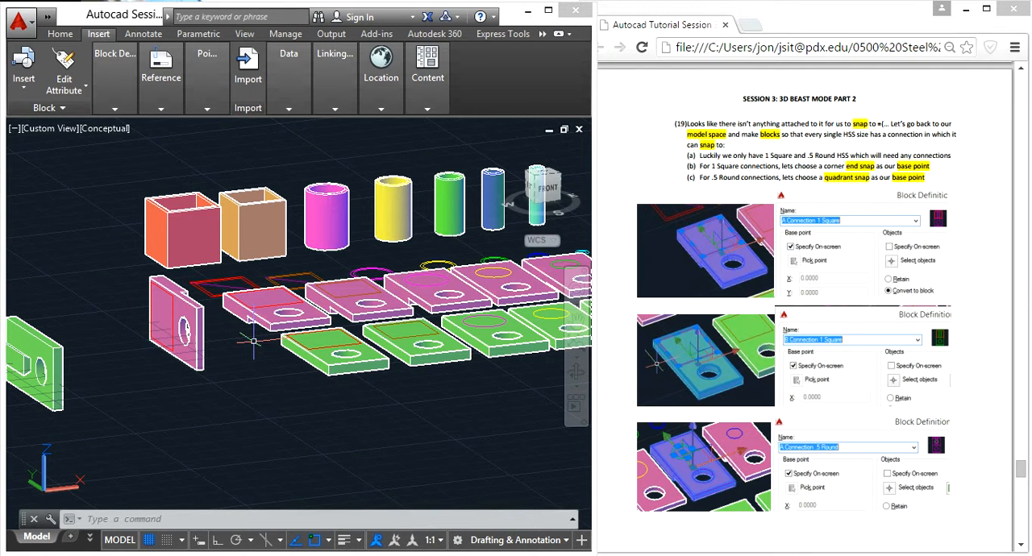
- Convert the first pink plate and its red outline into a block named A Connection 1 Square, based at the outline's corner endpoint beside the hole
scroll(274, 326, "up", 3)
left_click(279, 360)
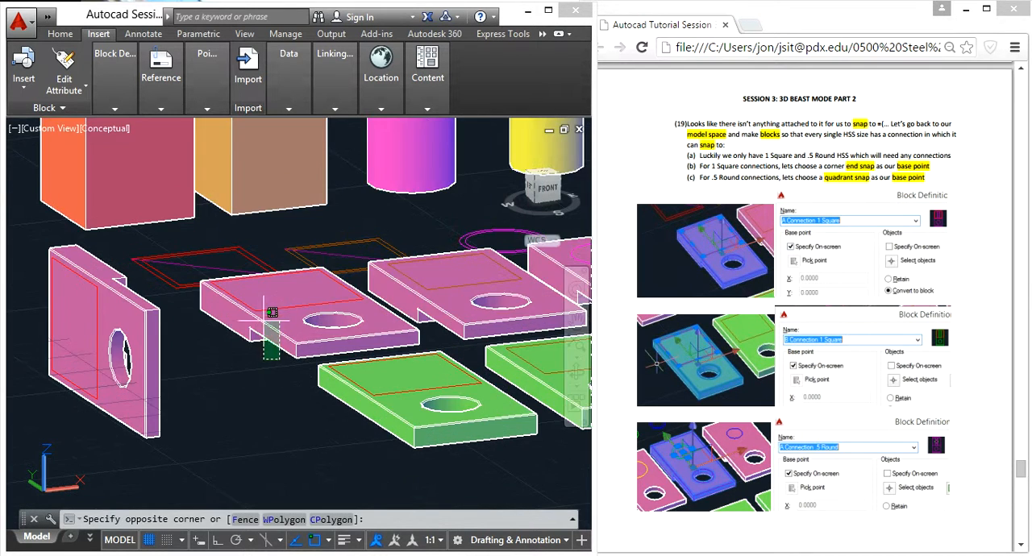
left_click(276, 324)
mouse_move(257, 314)
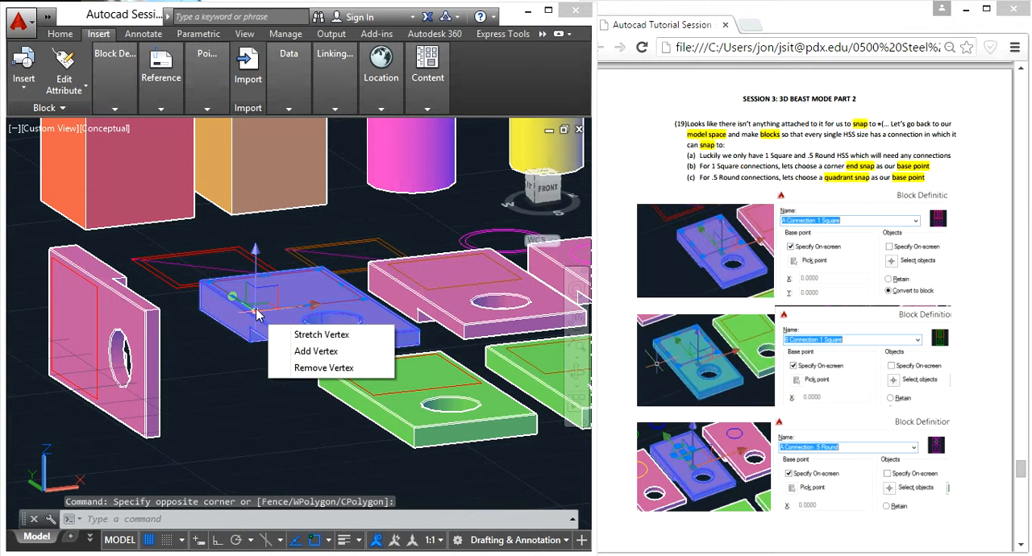
type("block")
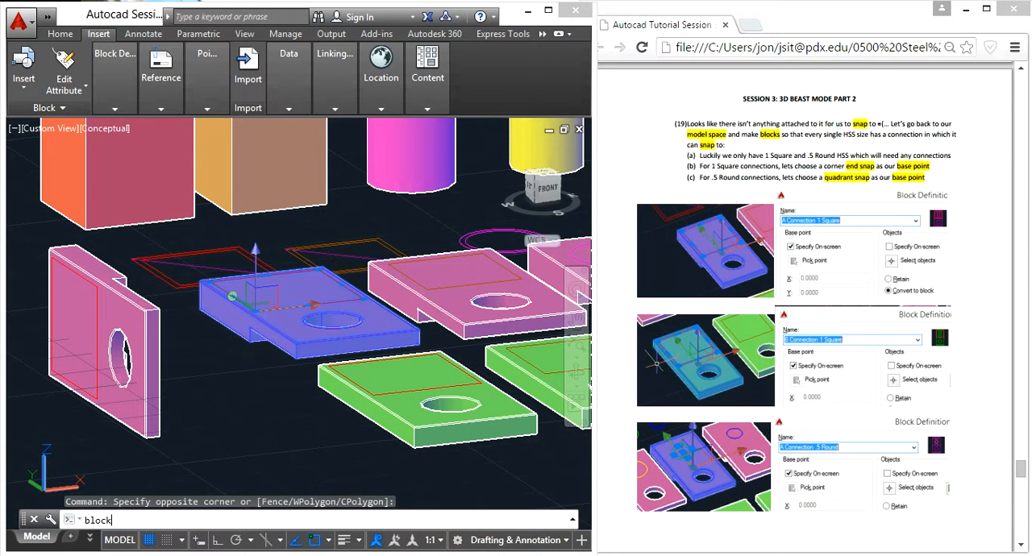
key("Return")
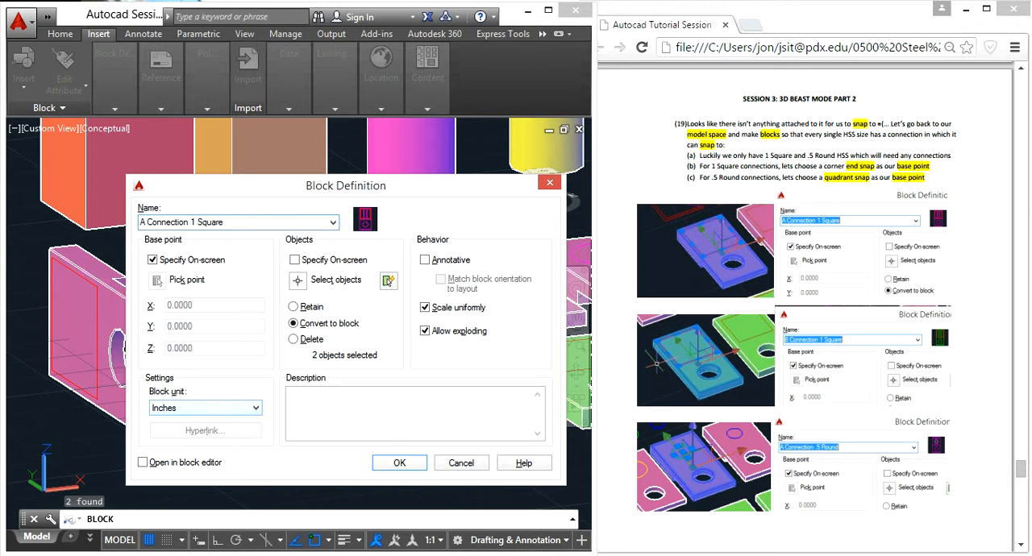
left_click(400, 465)
scroll(363, 299, "up", 3)
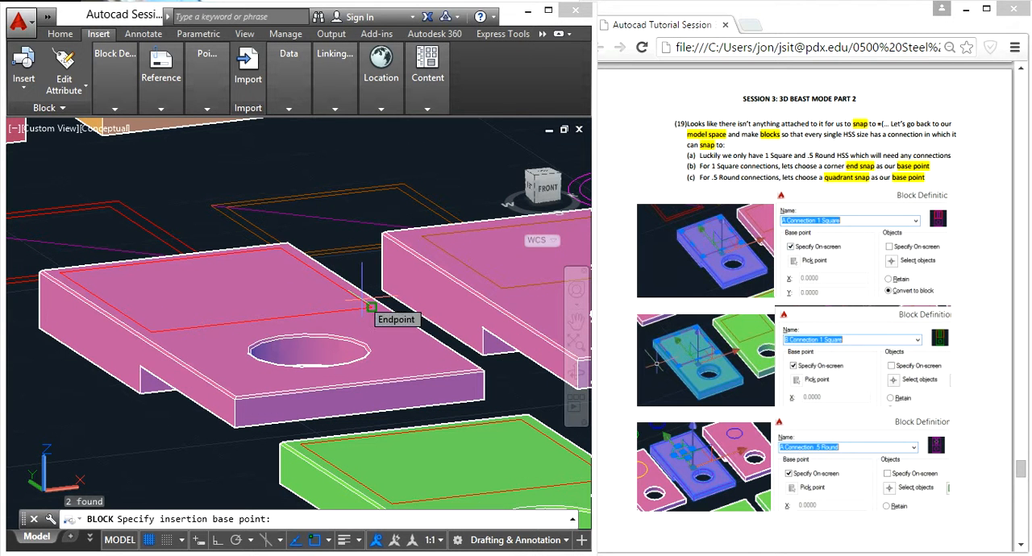
left_click(362, 300)
- Convert the first green plate and its red outline into a block named Connection B 1 Square, based at a corner endpoint of the outline
scroll(362, 300, "down", 4)
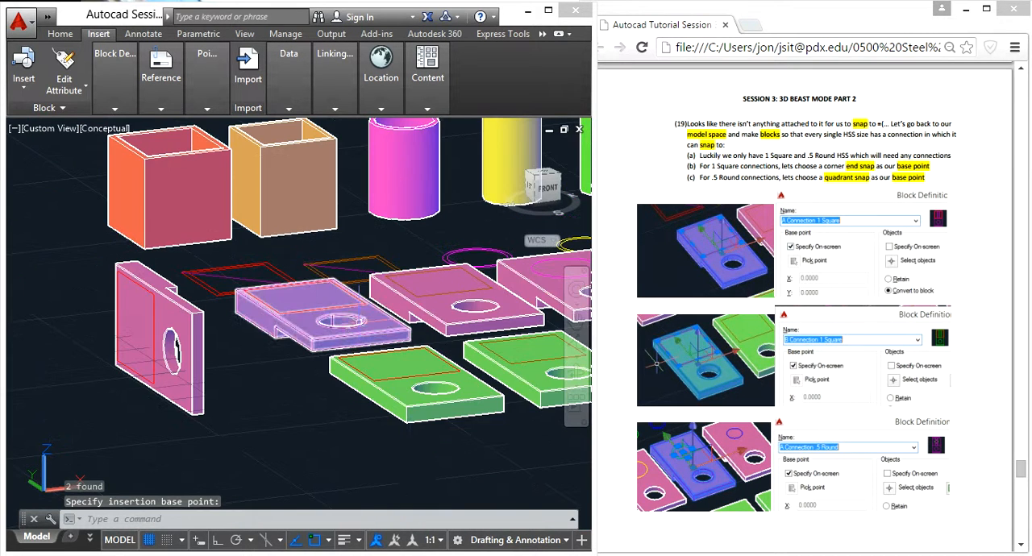
left_click(436, 459)
left_click(380, 363)
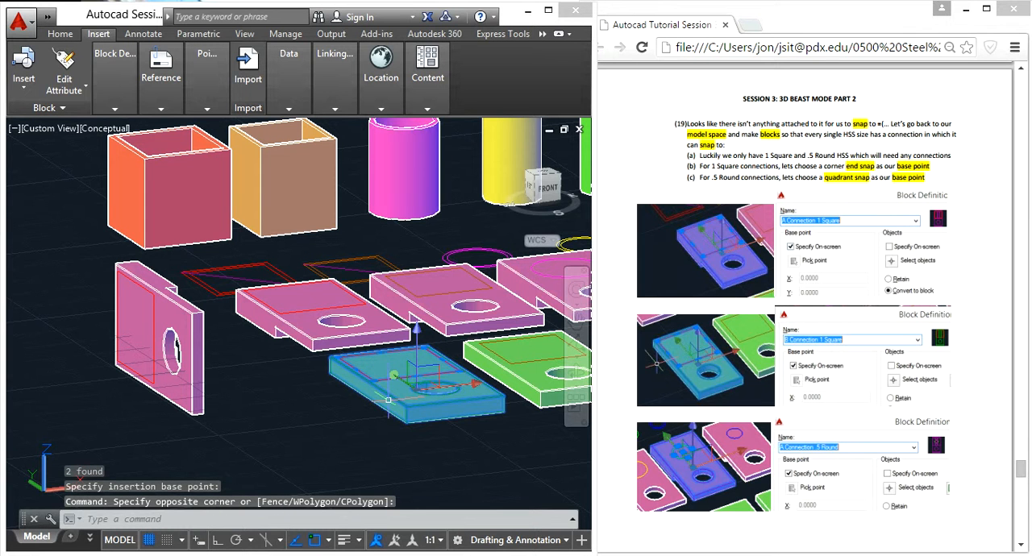
type("block")
key("Return")
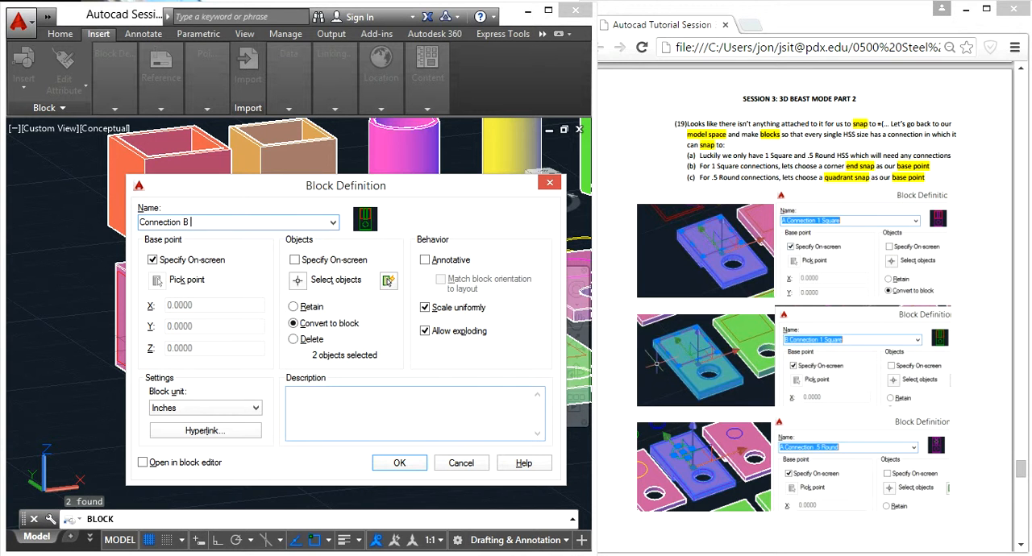
left_click(401, 463)
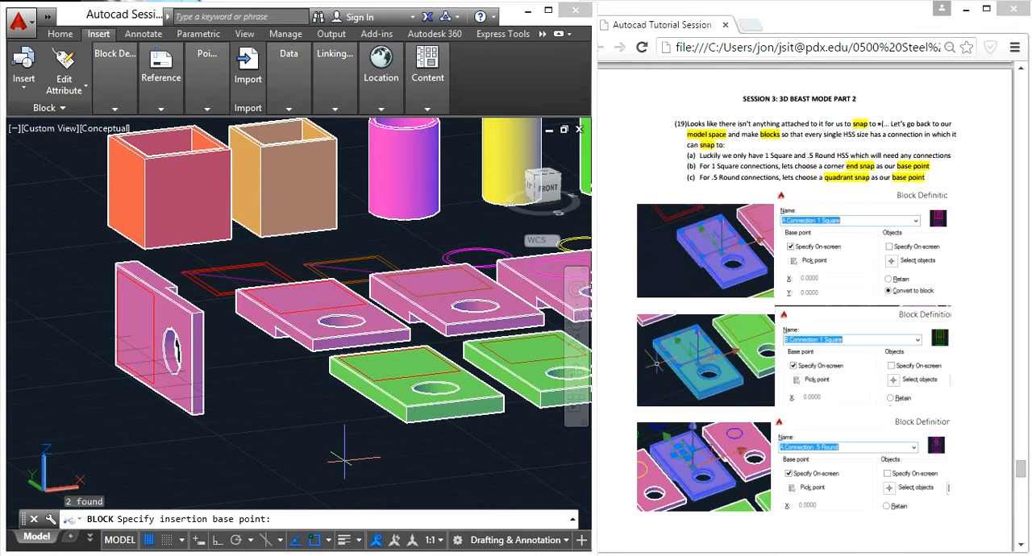
scroll(379, 377, "up", 3)
left_click(369, 382)
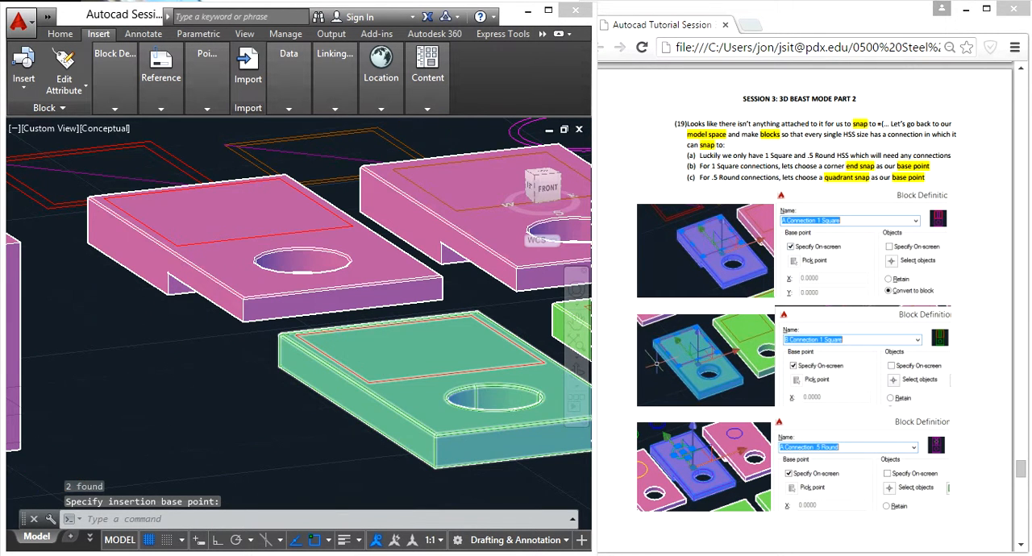
- Open the End Top Decking block of the near truss for editing in the Block Editor
scroll(199, 343, "down", 10)
scroll(79, 379, "down", 4)
middle_click_drag(62, 384, 380, 345)
scroll(331, 341, "up", 8)
scroll(285, 287, "up", 5)
left_click(285, 287)
type("b")
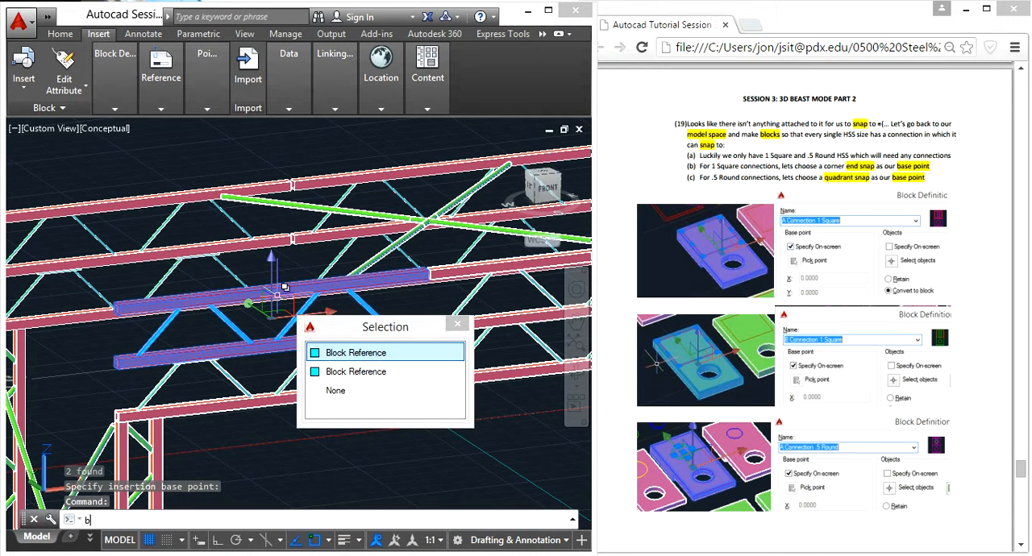
type("edit")
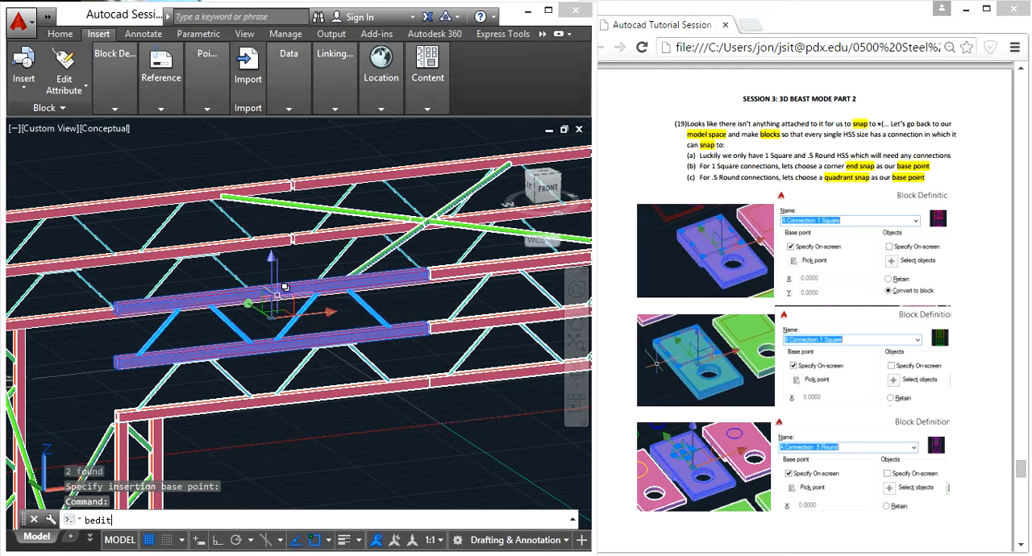
key("Return")
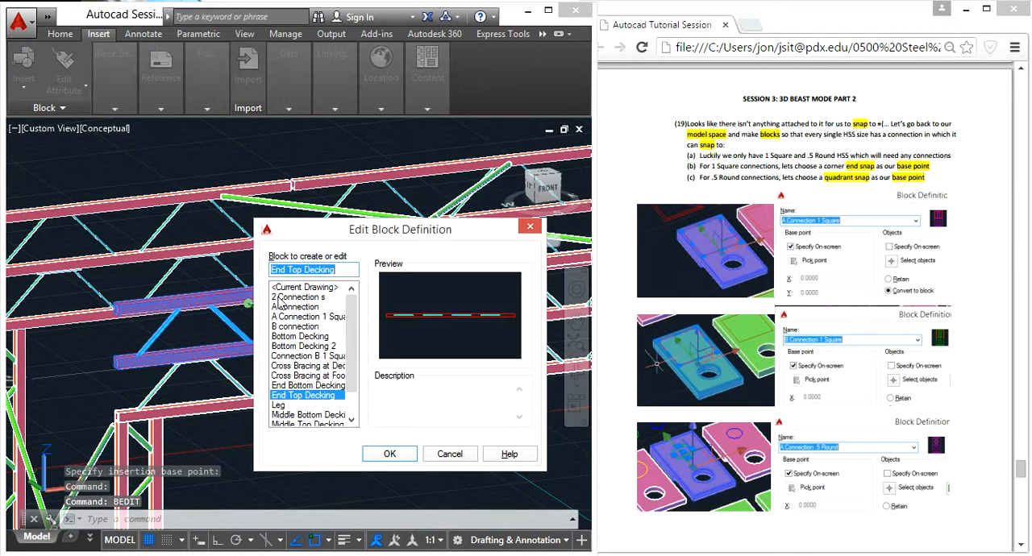
left_click(389, 454)
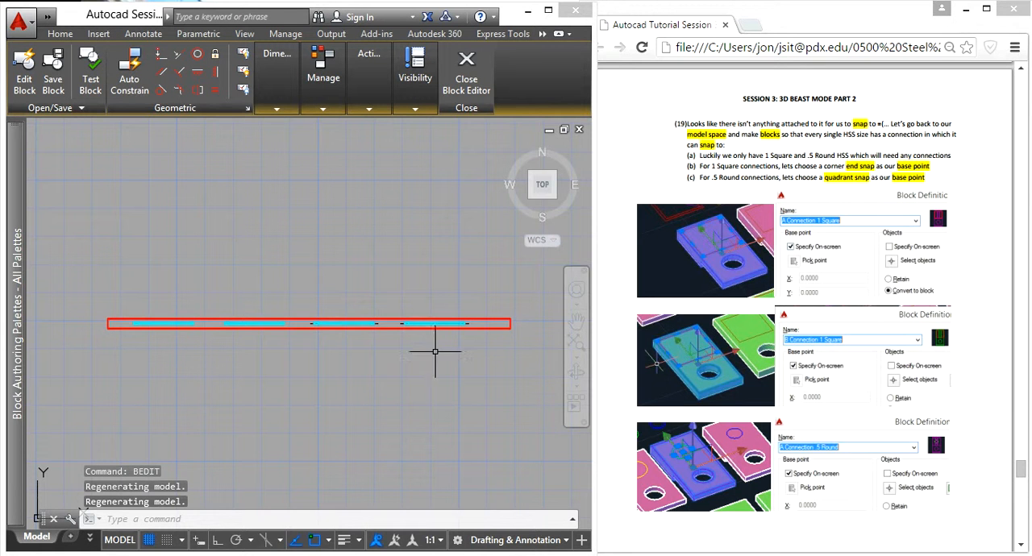
- Insert the A Connection 1 Square block at the lower outer corner endpoint of the upper tube's end
middle_click_drag(524, 399, 435, 277, "shift")
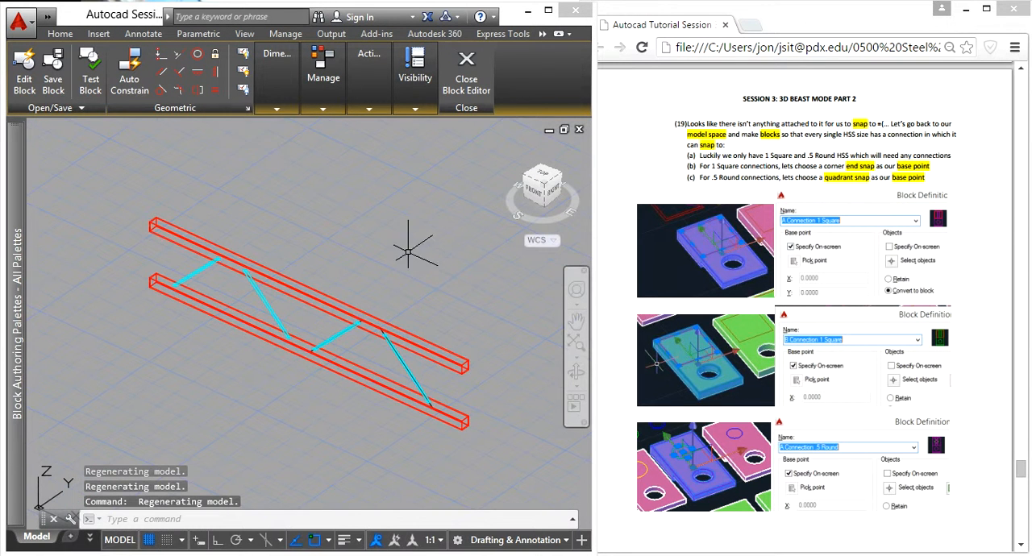
left_click(95, 38)
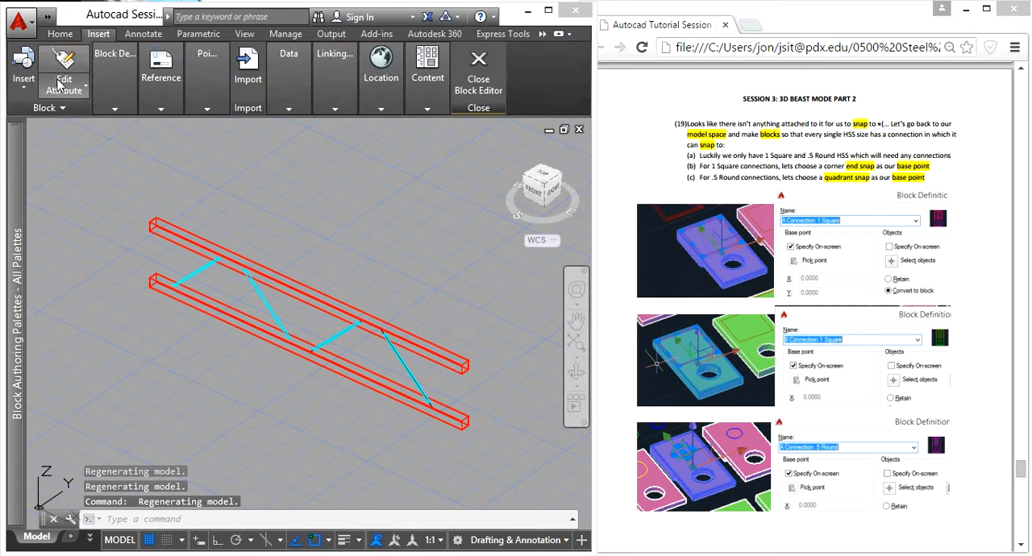
left_click(23, 69)
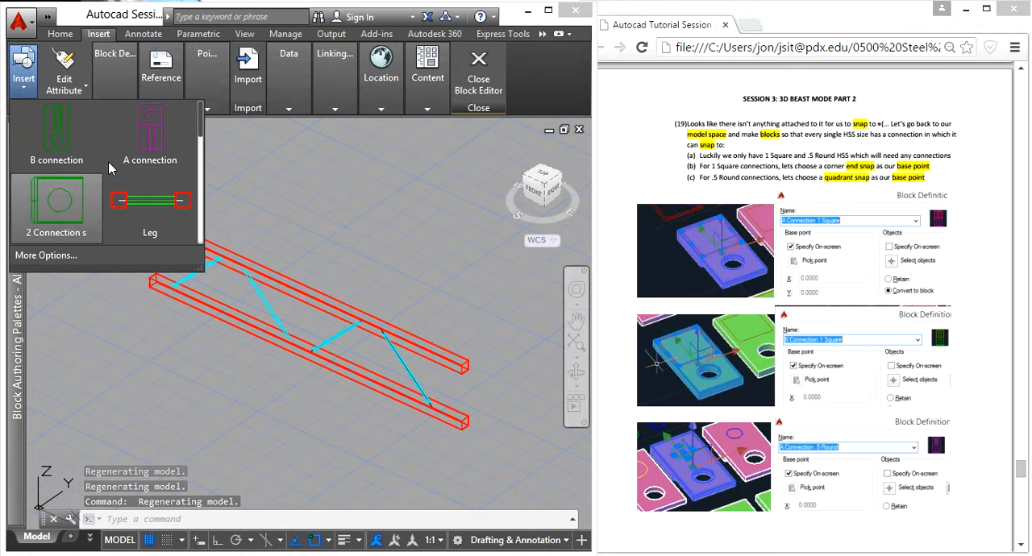
scroll(112, 186, "down", 2)
scroll(111, 186, "down", 5)
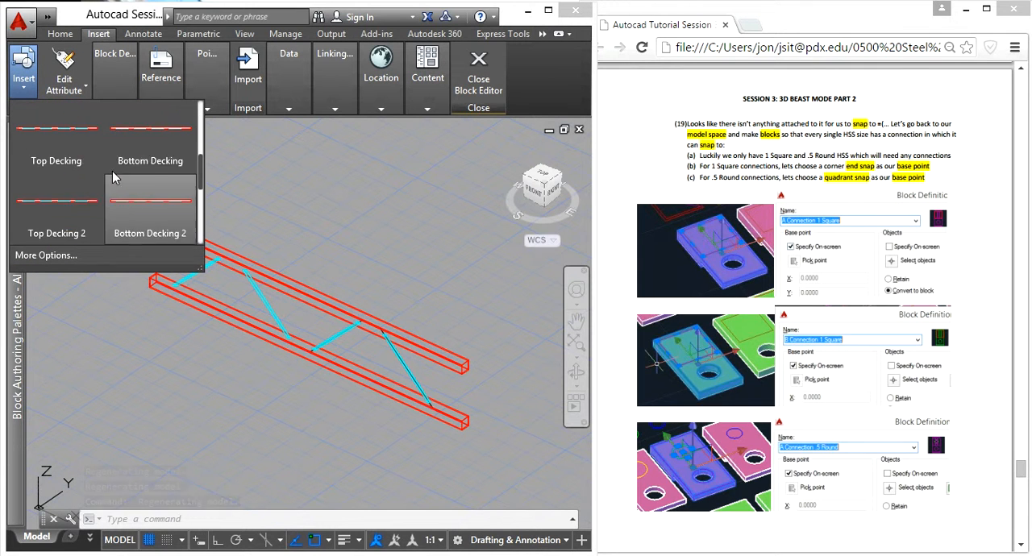
scroll(127, 170, "down", 1)
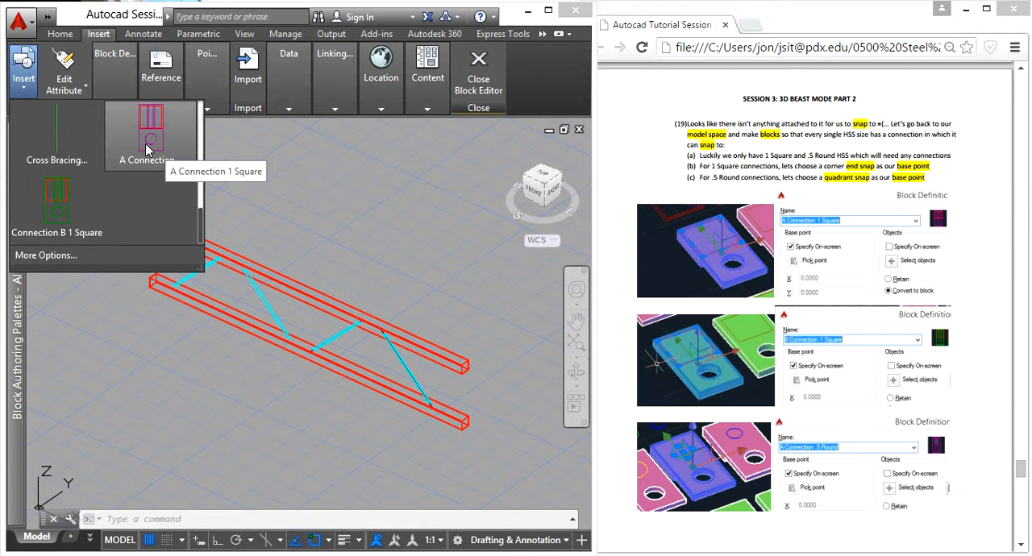
left_click(148, 147)
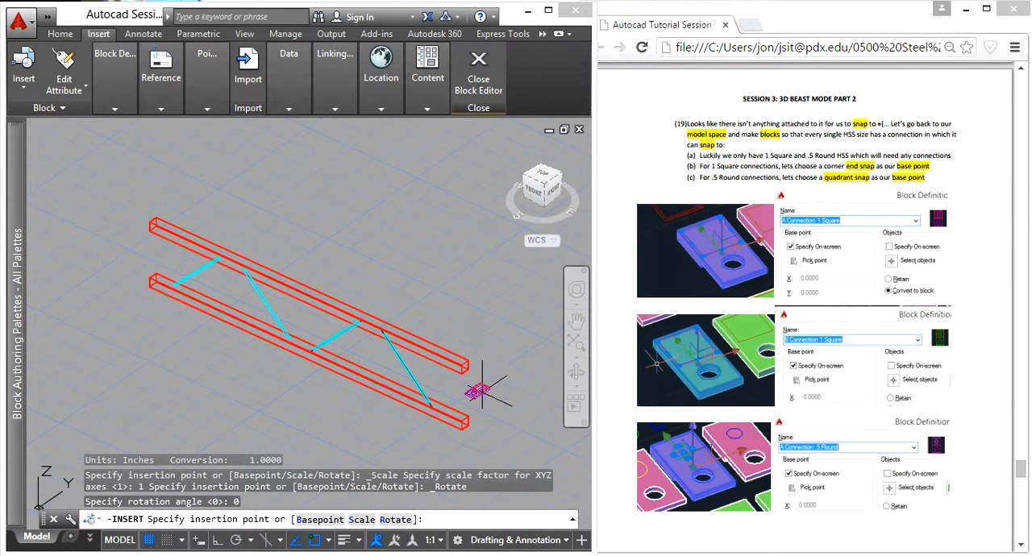
scroll(468, 375, "up", 2)
scroll(403, 318, "up", 5)
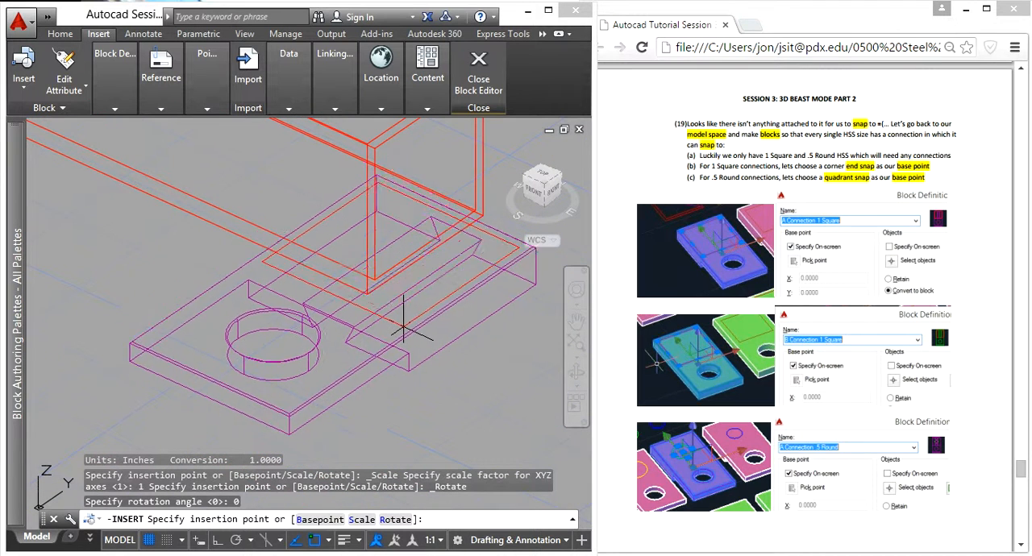
left_click(371, 305)
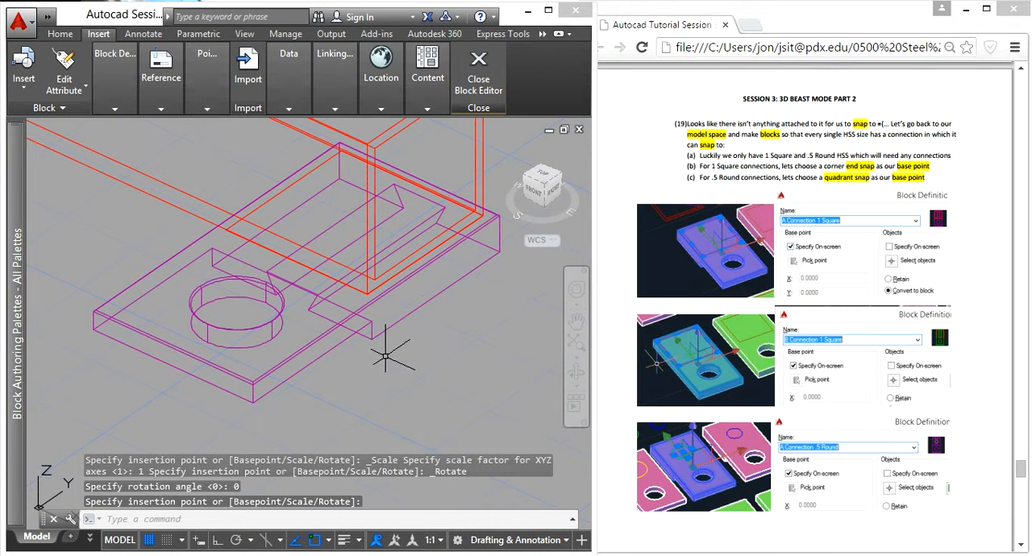
key("Escape")
- Rotate the inserted connection plate in 3D about its base corner, with Ortho on, so it stands vertical in line with the tube's end face
scroll(343, 387, "down", 4)
scroll(339, 387, "up", 4)
left_click(305, 397)
left_click(255, 317)
type("3")
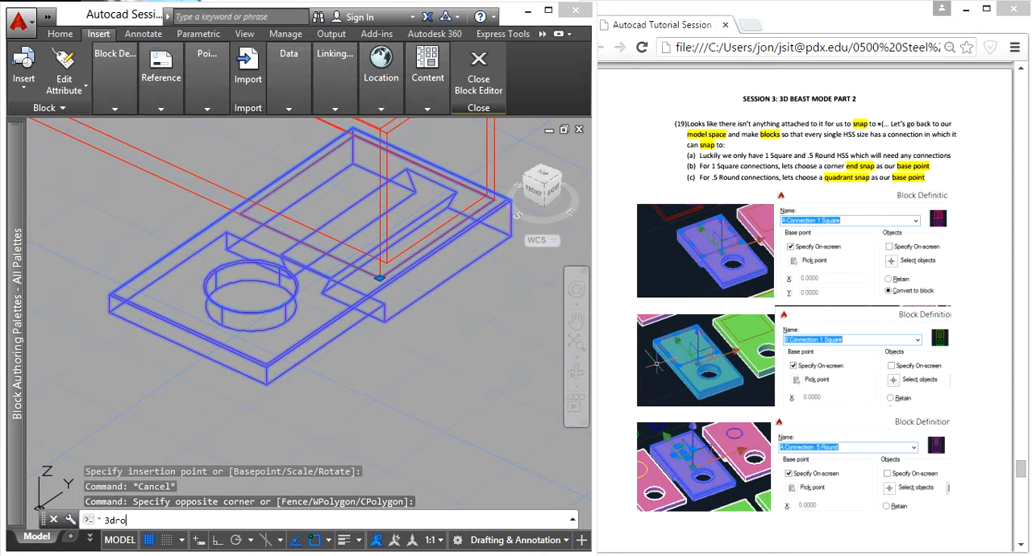
type("dro")
key("Return")
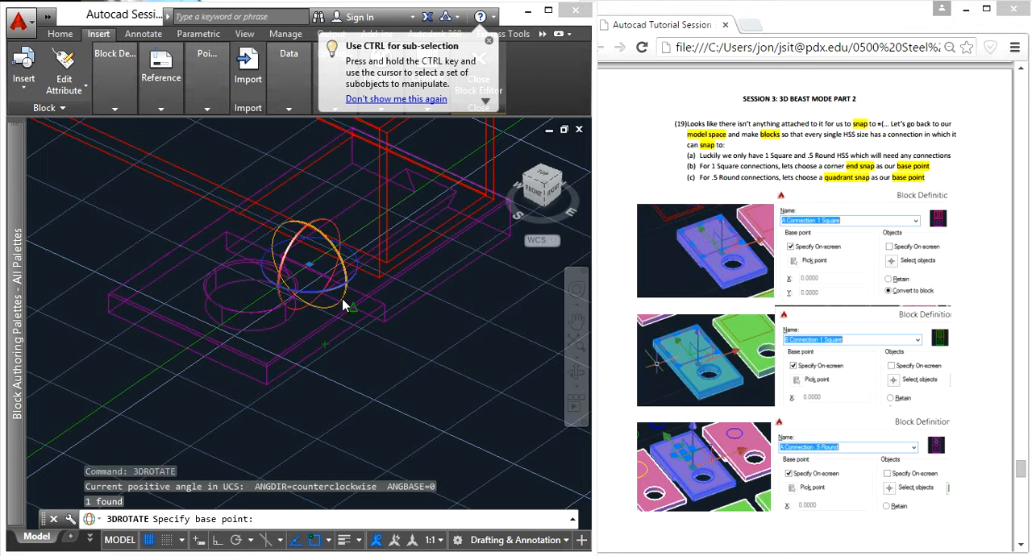
left_click(379, 276)
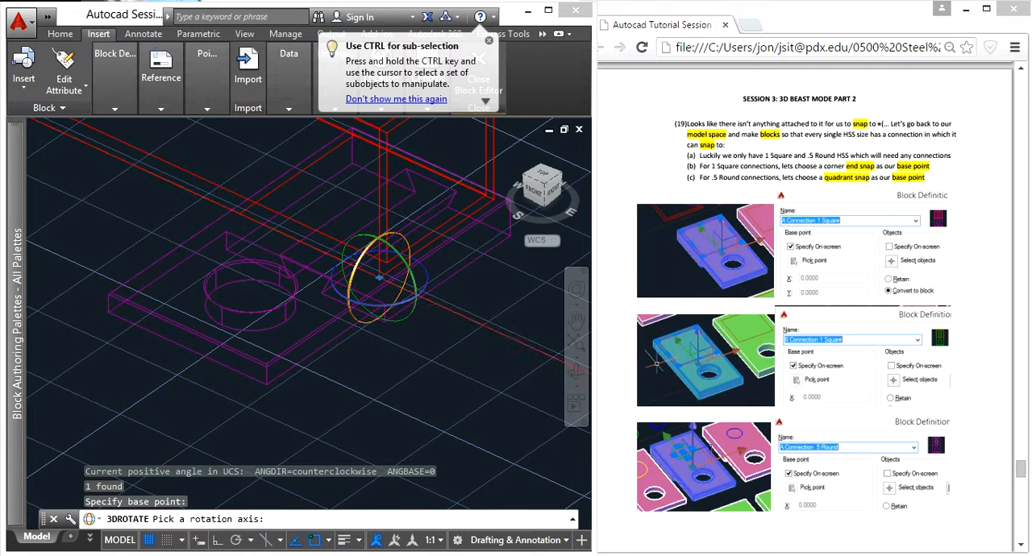
left_click(409, 316)
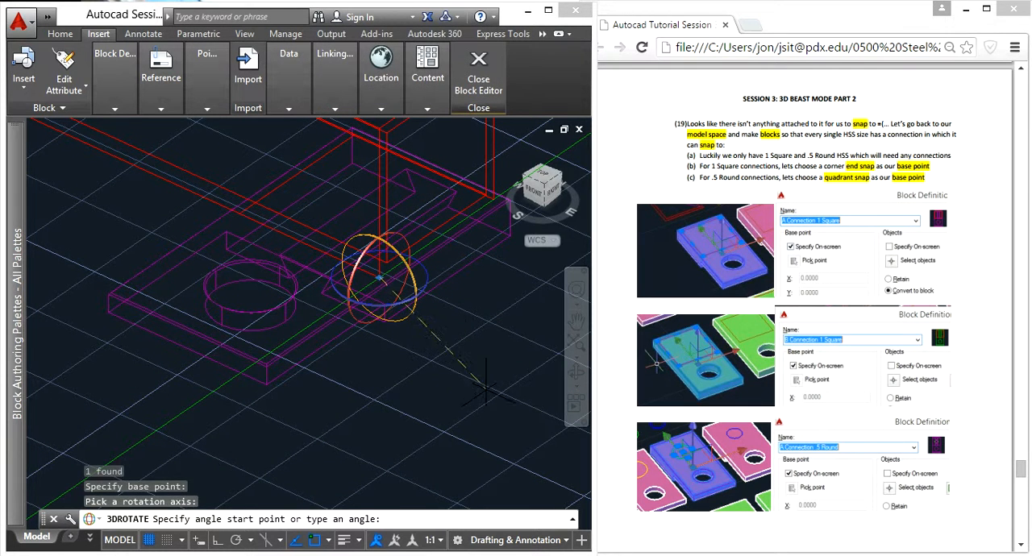
left_click(221, 540)
left_click(427, 394)
left_click(504, 380)
key("Escape")
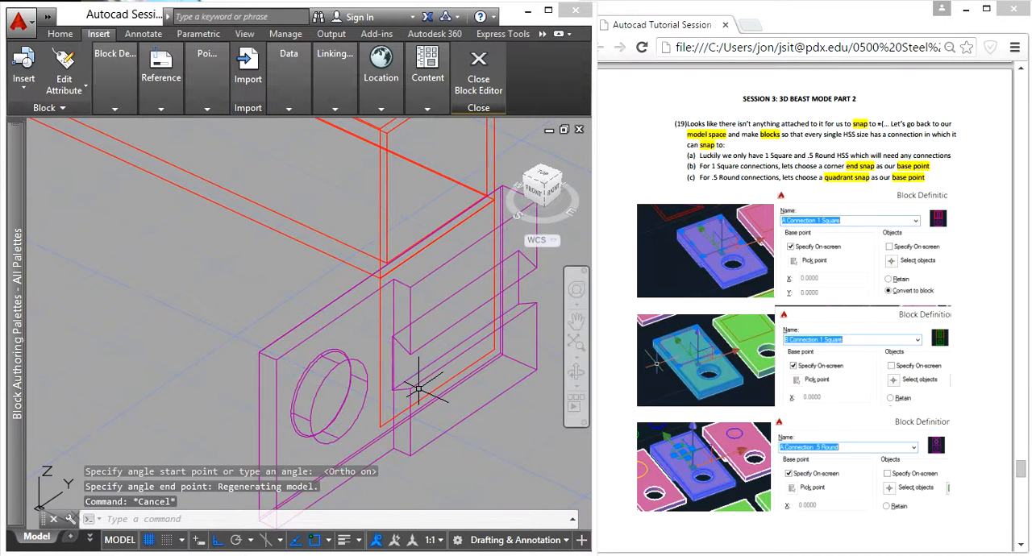
- Move the upright connection plate from its outline's lower corner to the tube end's lower corner so the outlines coincide
scroll(418, 389, "down", 2)
left_click(383, 408)
left_click(347, 404)
type("m")
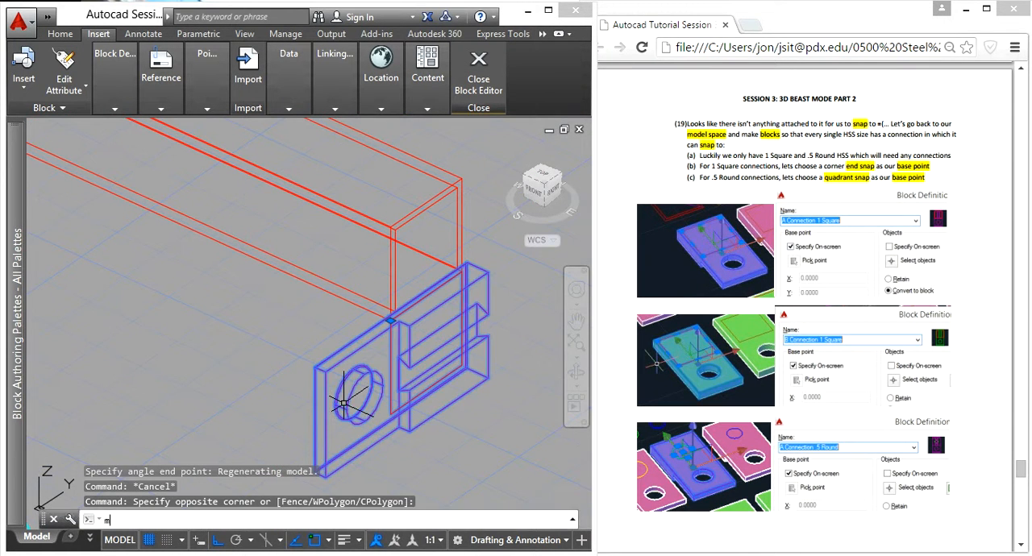
key("Return")
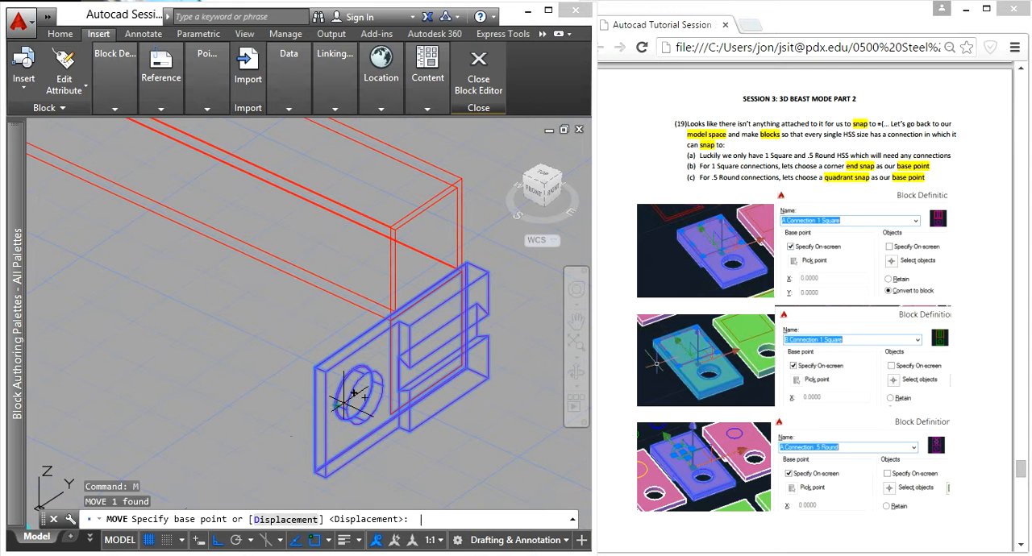
left_click(397, 411)
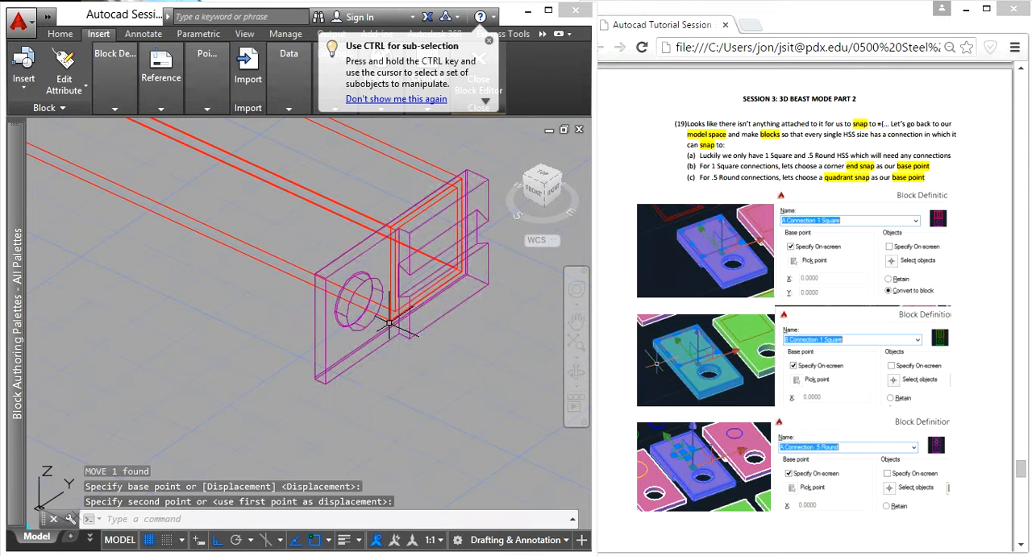
key("Escape")
- Copy the connection plate straight down to the matching corner of the lower tube, then save the changes to End Top Decking and close the Block Editor
scroll(379, 339, "down", 2)
left_click(364, 360)
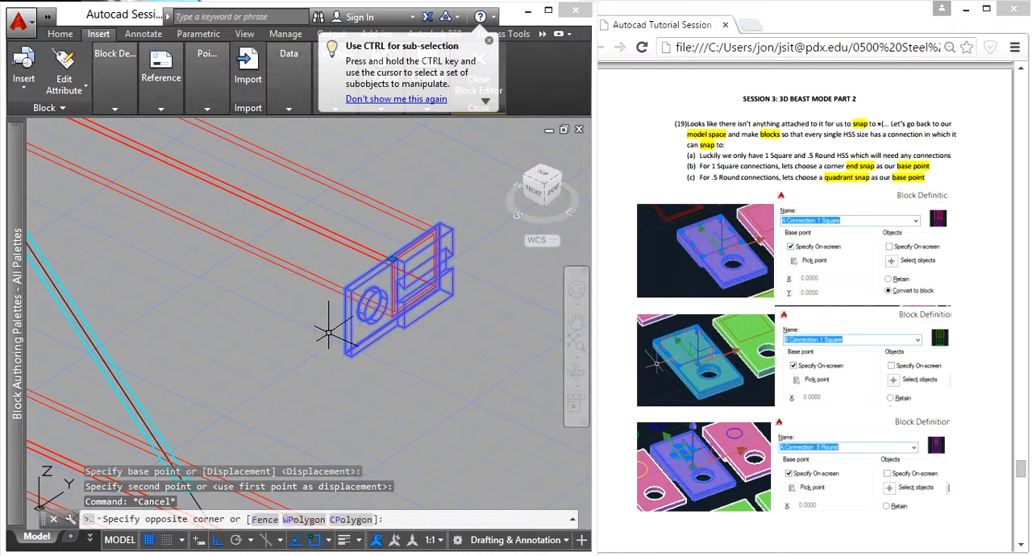
left_click(329, 332)
type("CO")
key("Return")
scroll(375, 320, "up", 2)
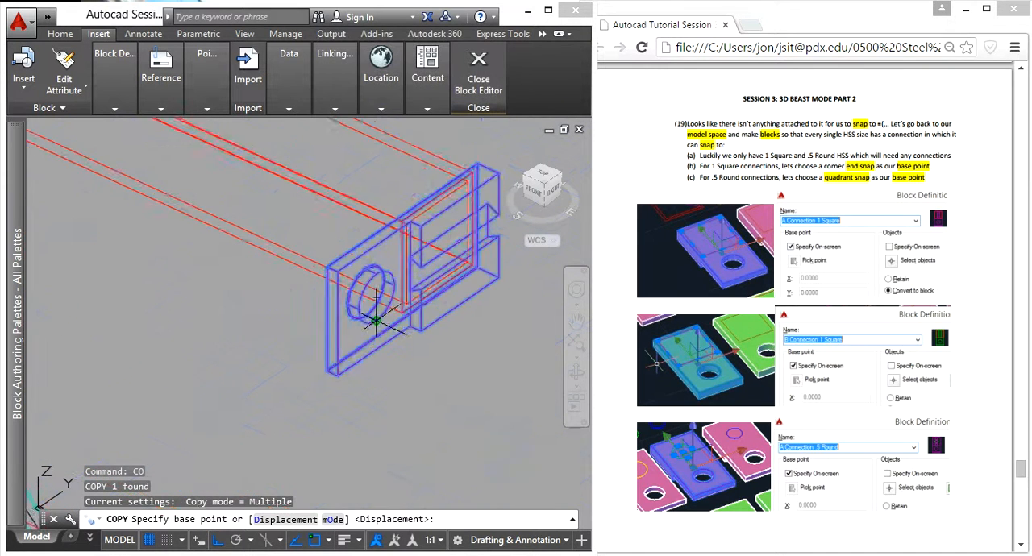
scroll(376, 321, "up", 3)
left_click(433, 296)
scroll(431, 308, "down", 5)
middle_click_drag(422, 428, 410, 295)
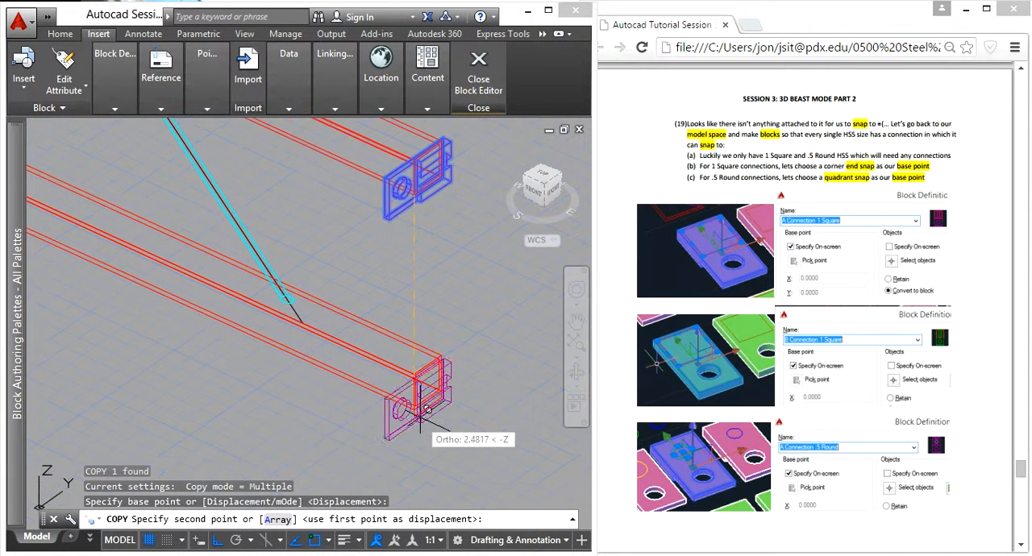
scroll(413, 423, "up", 4)
left_click(446, 238)
scroll(454, 236, "down", 3)
key("Escape")
left_click(479, 76)
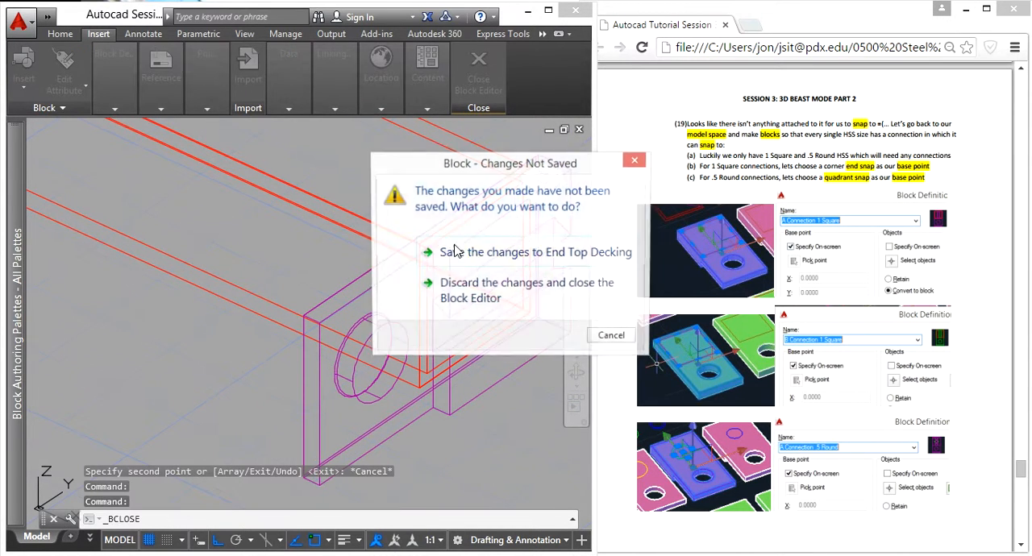
left_click(445, 253)
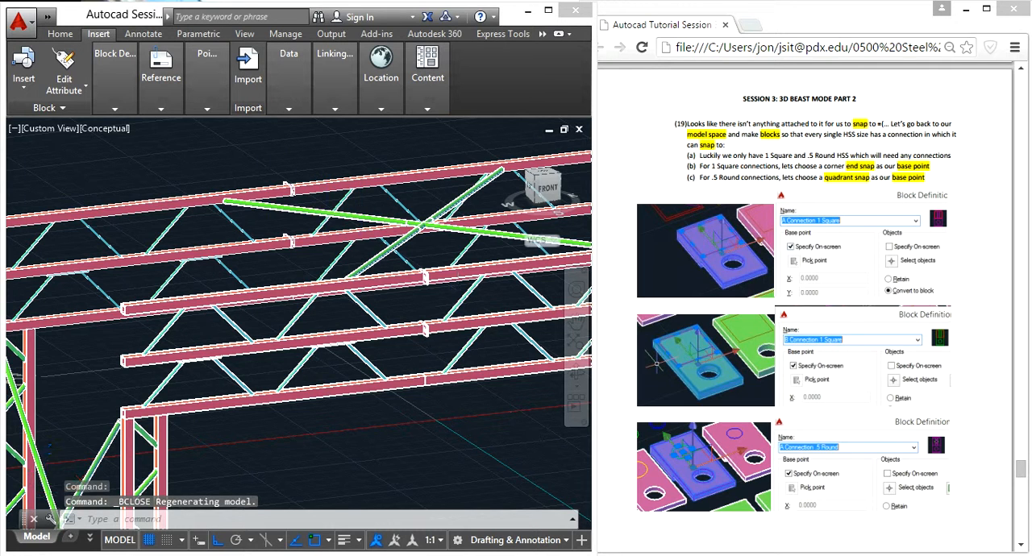
- Examine the joints between the end and adjacent top decking blocks where the A connection plates sit
scroll(456, 299, "up", 3)
scroll(425, 327, "down", 2)
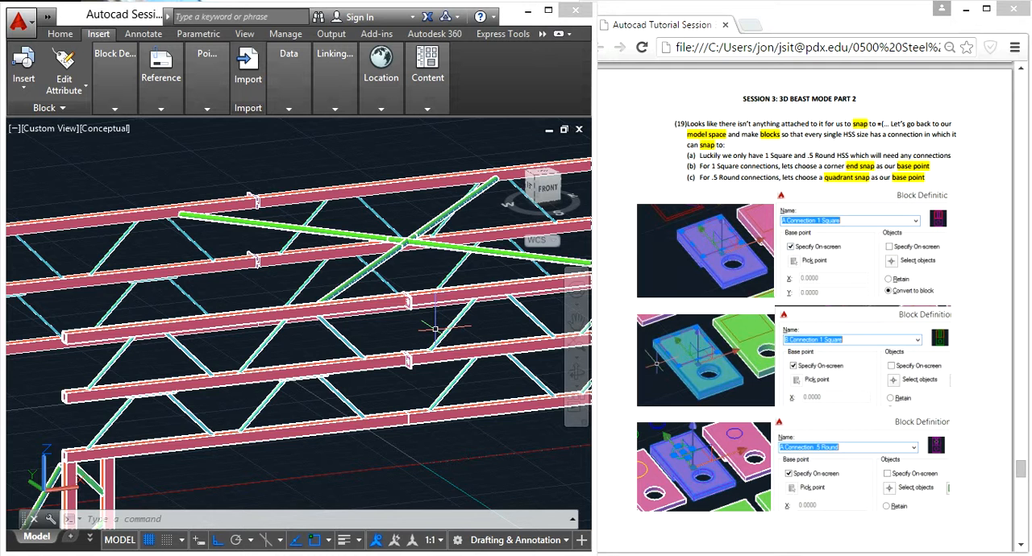
scroll(477, 337, "down", 2)
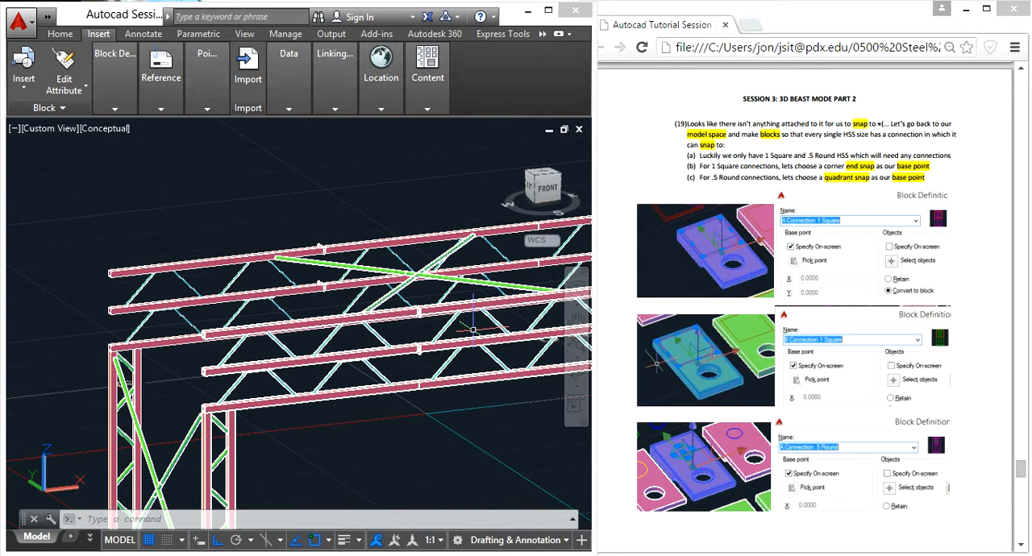
scroll(439, 308, "up", 2)
mouse_move(431, 308)
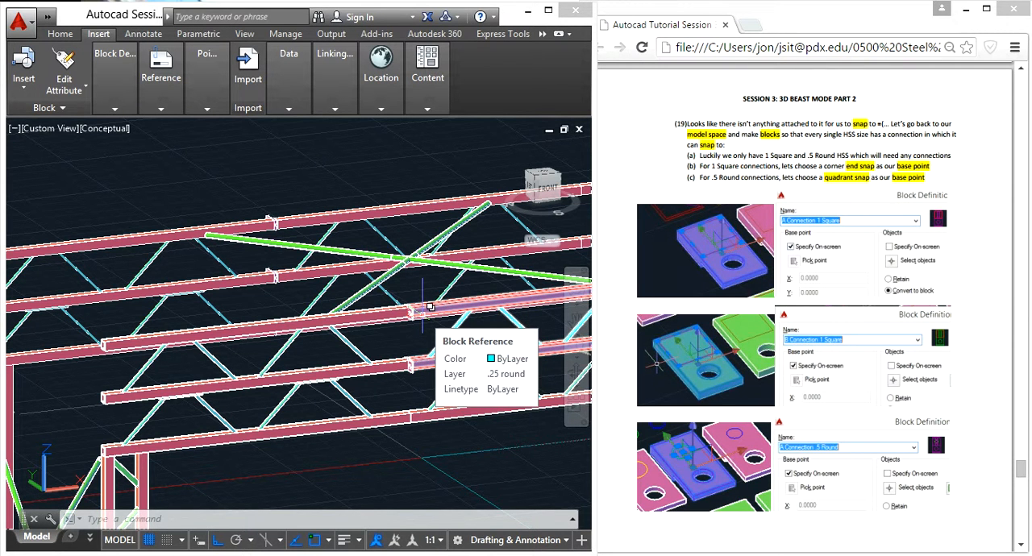
left_click(431, 307)
mouse_move(396, 372)
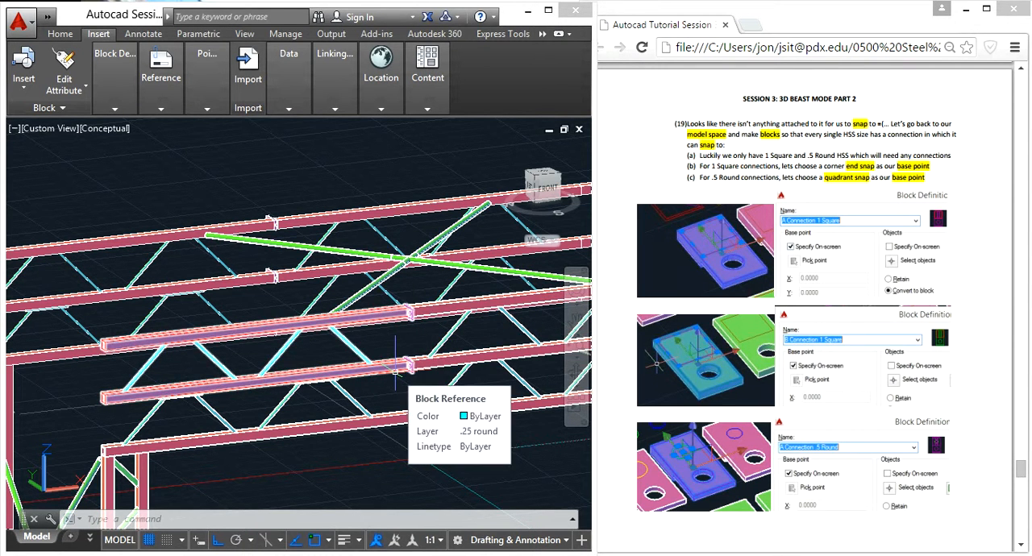